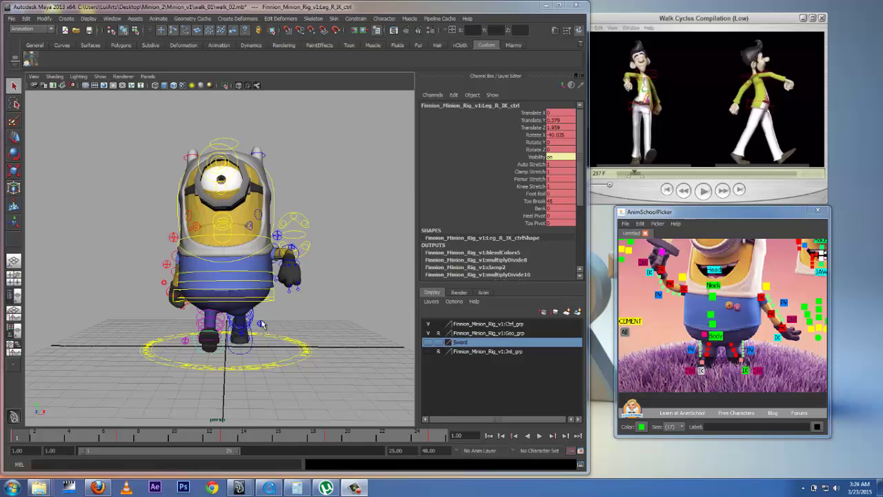
# Examine the character's walk pose from the side and the front, comparing frames 24 and 25.
pyautogui.keyDown('alt'); pyautogui.moveTo(262, 324); pyautogui.dragTo(155, 341); pyautogui.keyUp('alt')
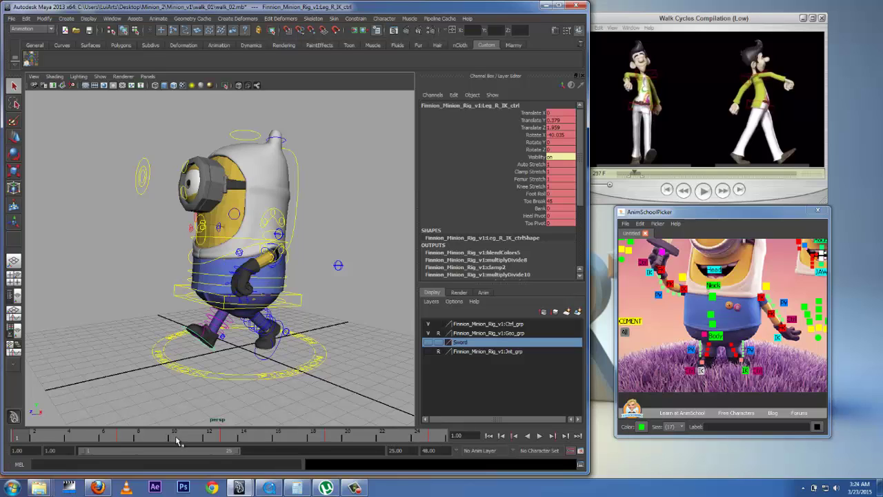
pyautogui.moveTo(425, 435); pyautogui.dragTo(434, 435)
pyautogui.click(417, 438)
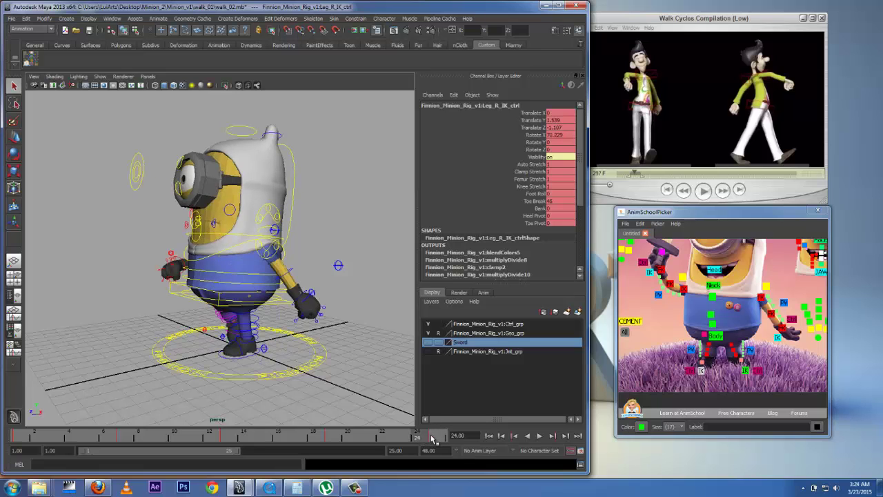
pyautogui.click(433, 437)
pyautogui.moveTo(255, 341)
pyautogui.keyDown('alt'); pyautogui.mouseDown()
pyautogui.moveTo(267, 339)
pyautogui.moveTo(253, 341)
pyautogui.mouseUp(); pyautogui.keyUp('alt')
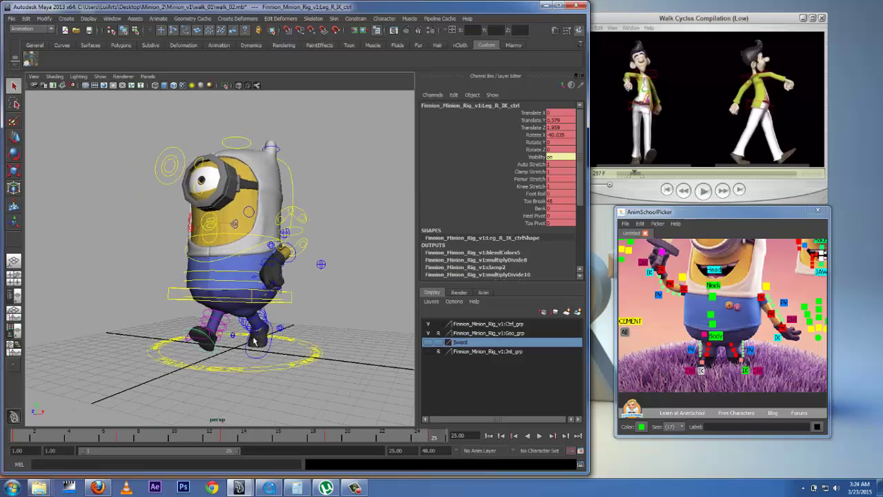
pyautogui.keyDown('alt'); pyautogui.moveTo(249, 374); pyautogui.dragTo(260, 357); pyautogui.keyUp('alt')
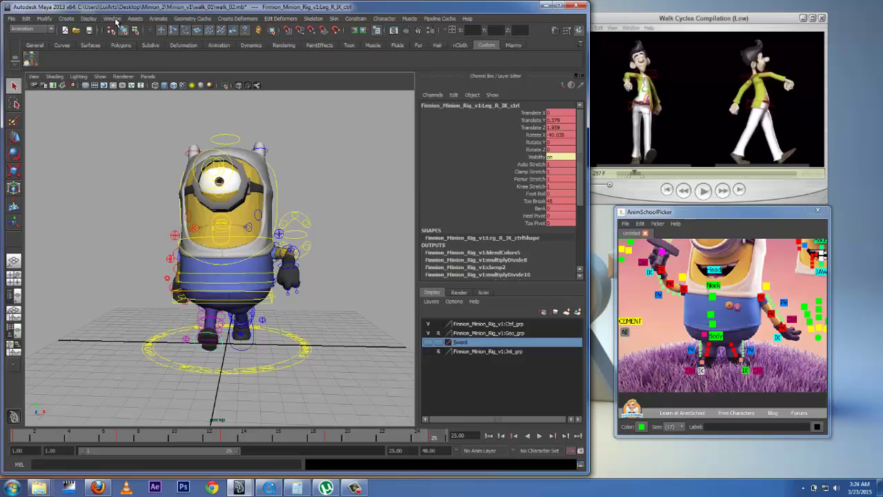
# Open the Graph Editor for the selected right leg IK control.
pyautogui.click(113, 19)
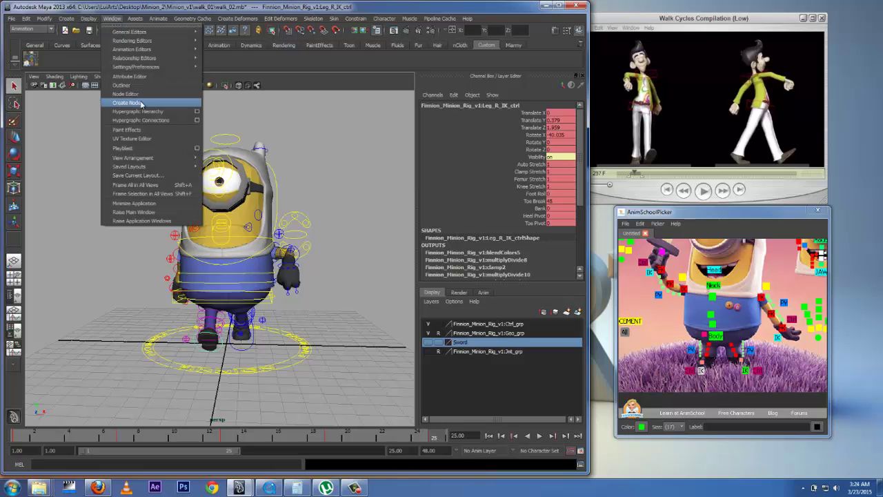
pyautogui.moveTo(147, 51)
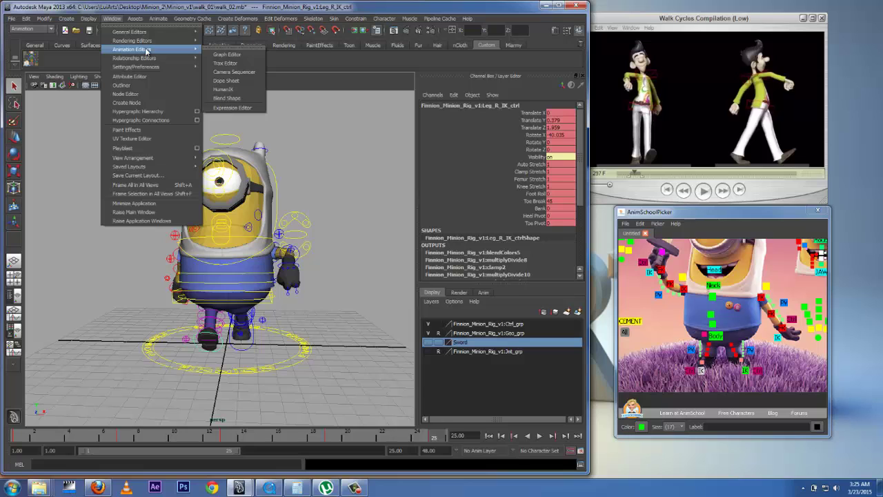
pyautogui.click(236, 56)
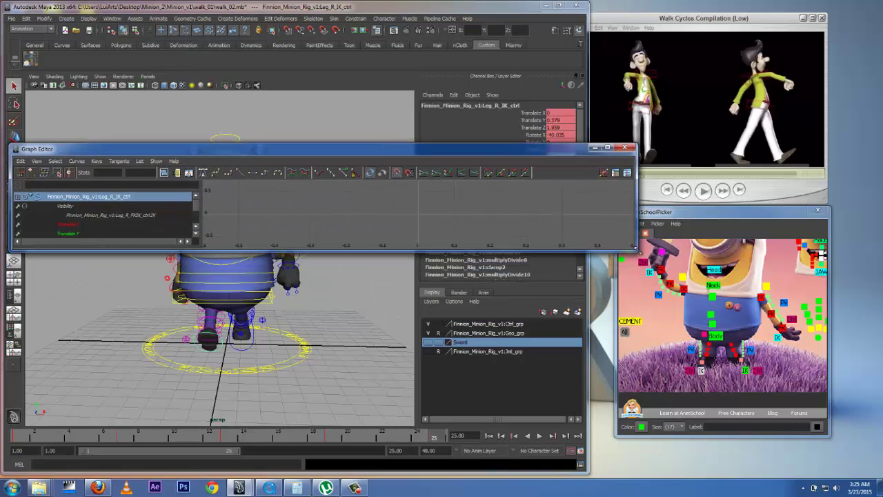
# Make the Graph Editor window narrower and taller, shrink its channel list, and place the window beside the character.
pyautogui.moveTo(634, 246); pyautogui.dragTo(452, 363)
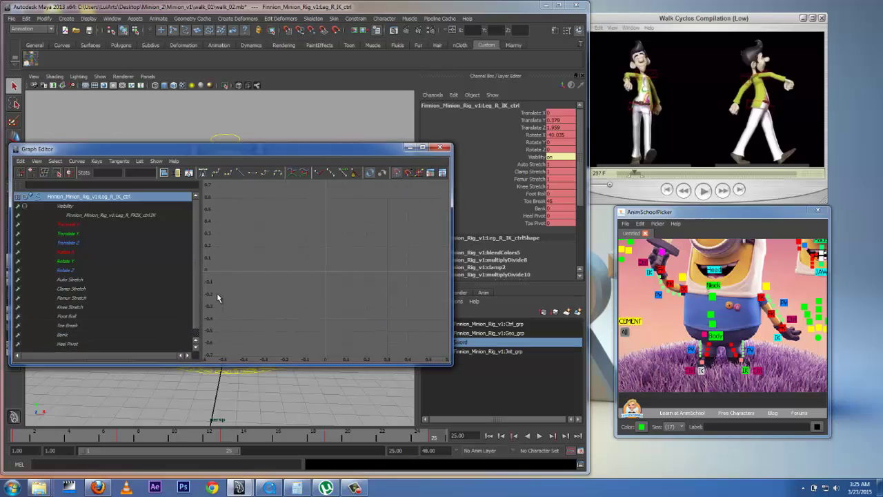
pyautogui.moveTo(199, 269); pyautogui.dragTo(107, 266)
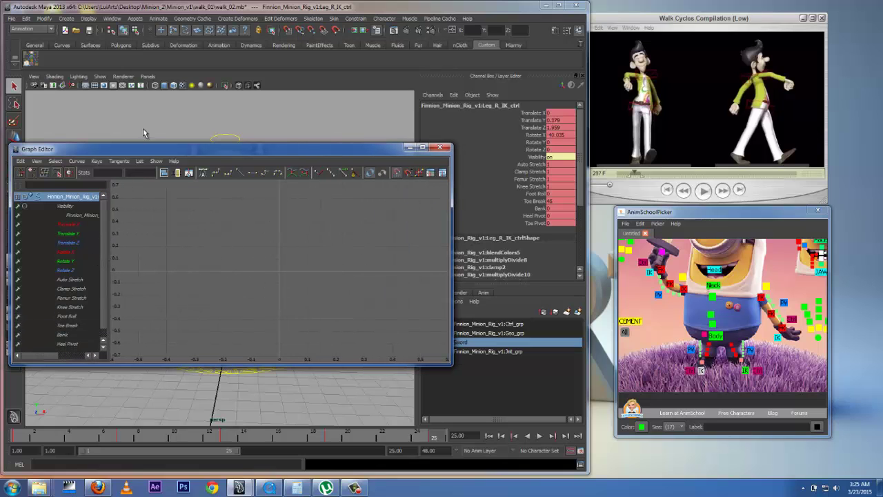
pyautogui.moveTo(142, 147); pyautogui.dragTo(463, 124)
pyautogui.moveTo(557, 337); pyautogui.dragTo(555, 355)
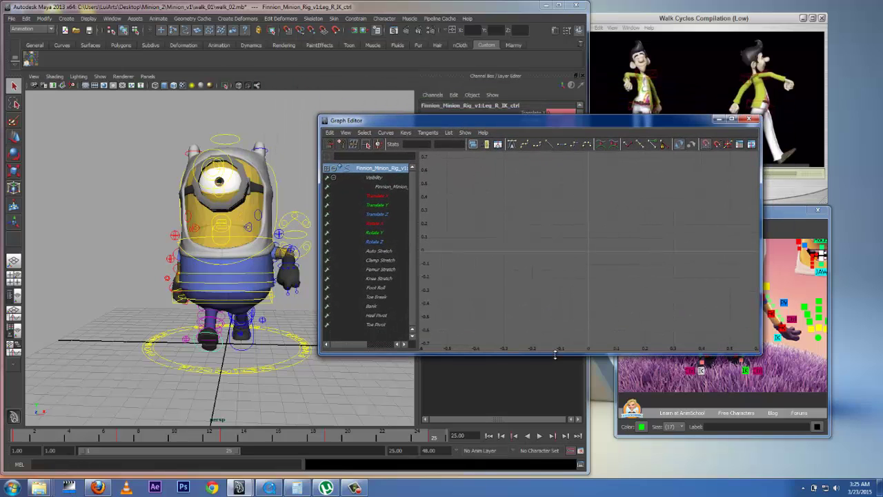
pyautogui.moveTo(499, 120); pyautogui.dragTo(502, 115)
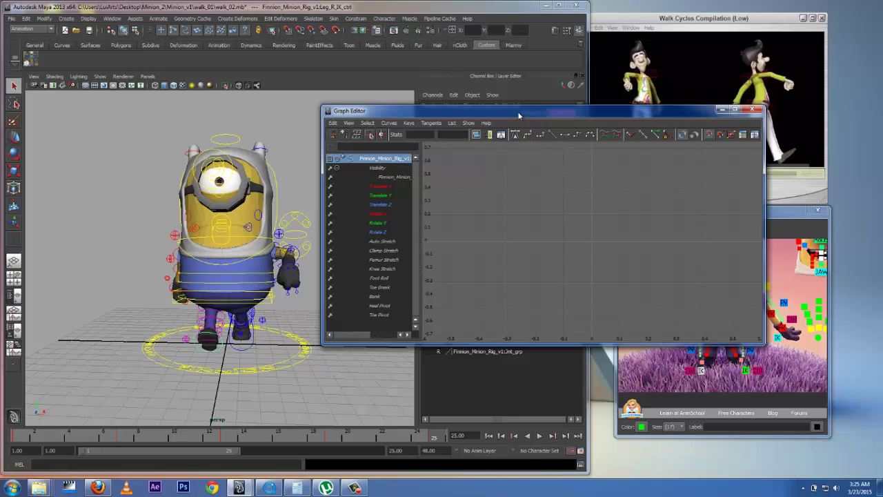
pyautogui.moveTo(518, 116); pyautogui.dragTo(517, 110)
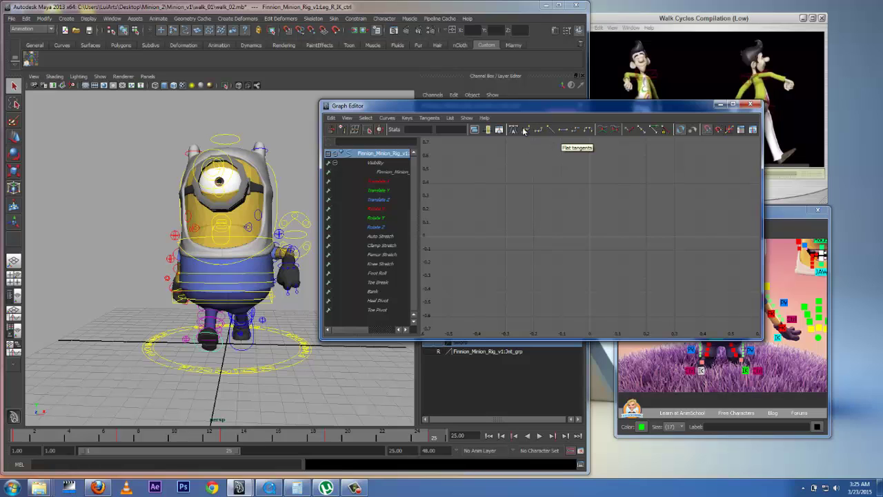
pyautogui.moveTo(450, 108); pyautogui.dragTo(477, 103)
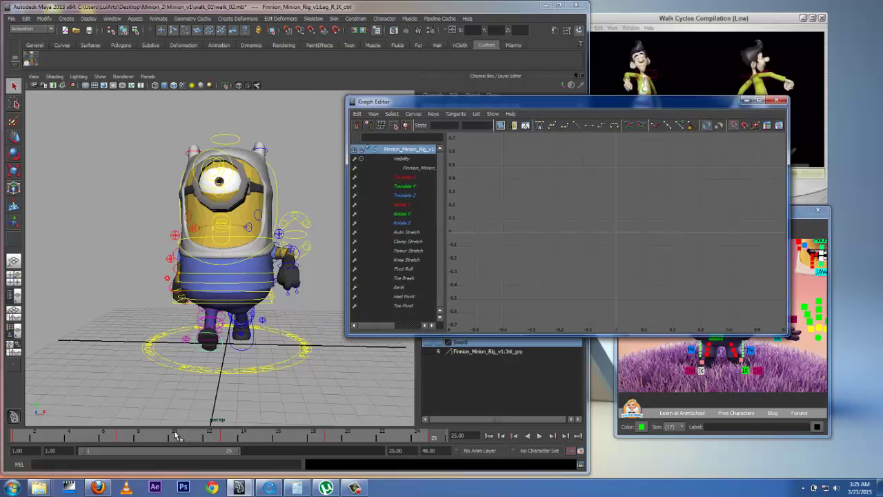
# Play the walk animation, then check its key poses at frames 1, 7, 13, 19 and 25.
pyautogui.hotkey('alt', 'v')
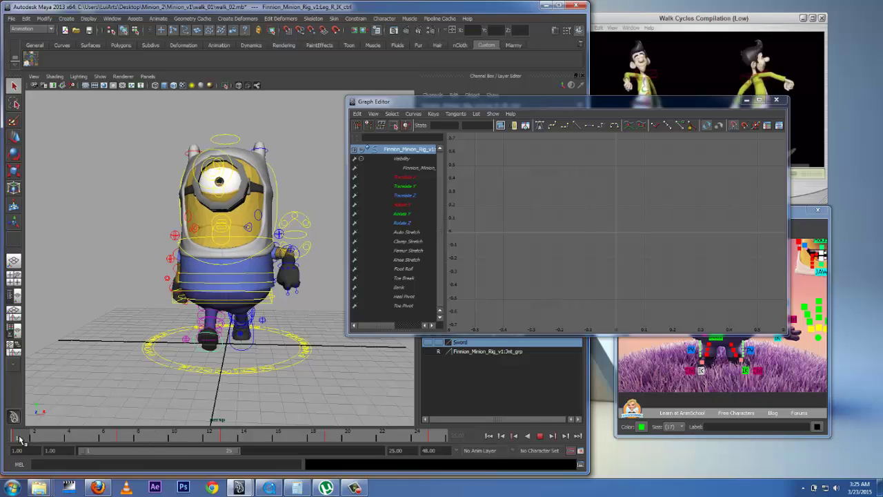
pyautogui.click(15, 436)
pyautogui.click(122, 440)
pyautogui.click(235, 440)
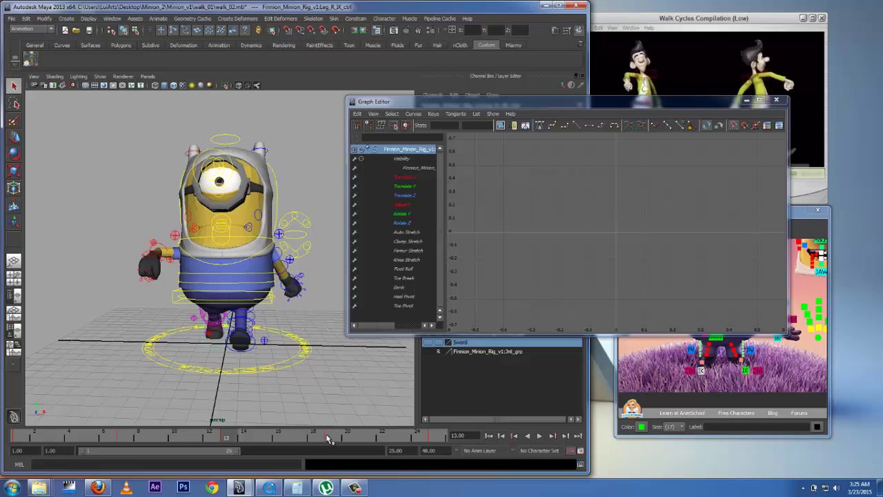
pyautogui.click(330, 440)
pyautogui.click(433, 440)
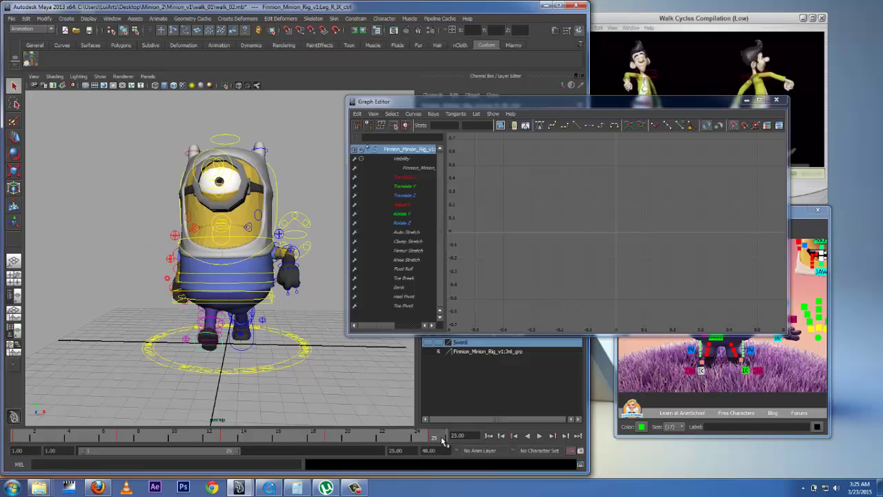
# Compare the first and last poses of the walk cycle by alternating between frames 1 and 25.
pyautogui.click(20, 438)
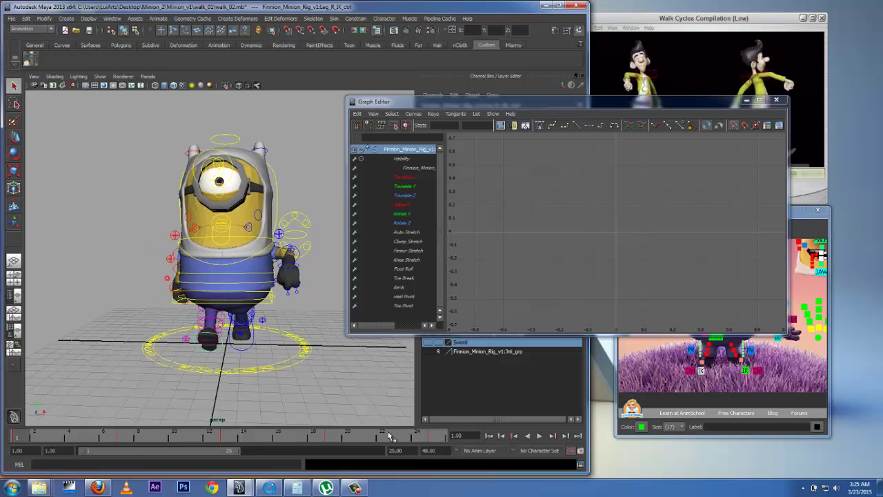
pyautogui.click(436, 438)
pyautogui.click(24, 439)
pyautogui.click(435, 439)
pyautogui.click(24, 438)
pyautogui.click(438, 439)
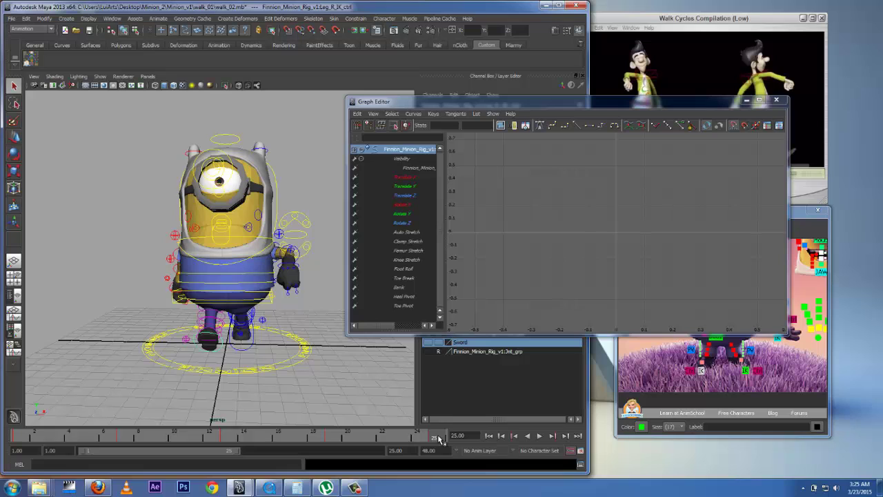
# Move the Graph Editor clear of the playback controls, then play the walk cycle and examine it from both sides.
pyautogui.moveTo(449, 102); pyautogui.dragTo(557, 109)
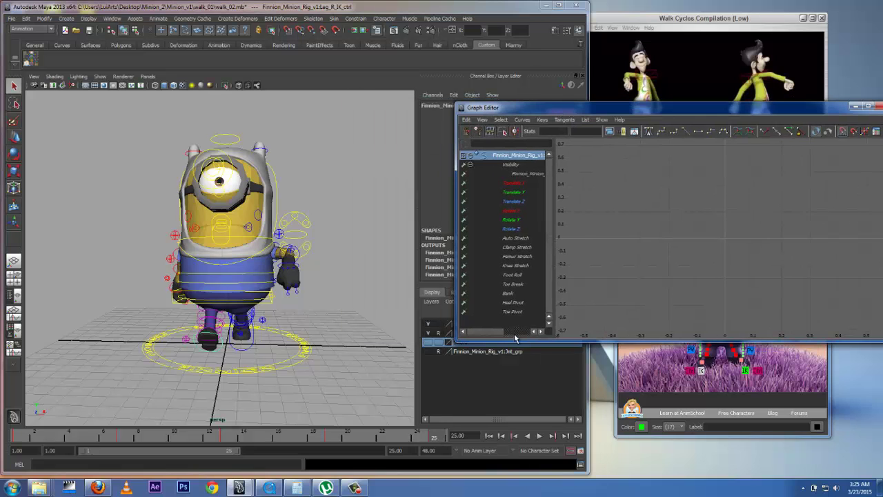
pyautogui.click(536, 436)
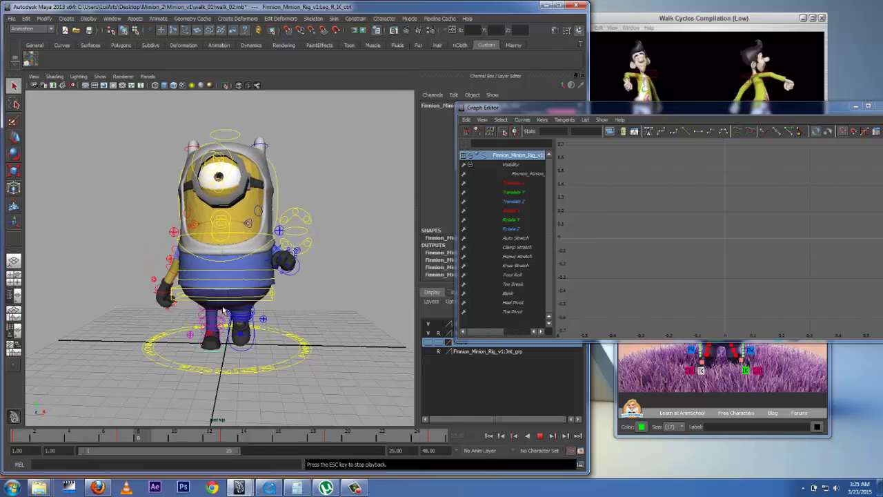
pyautogui.keyDown('alt'); pyautogui.moveTo(209, 309); pyautogui.dragTo(142, 306); pyautogui.keyUp('alt')
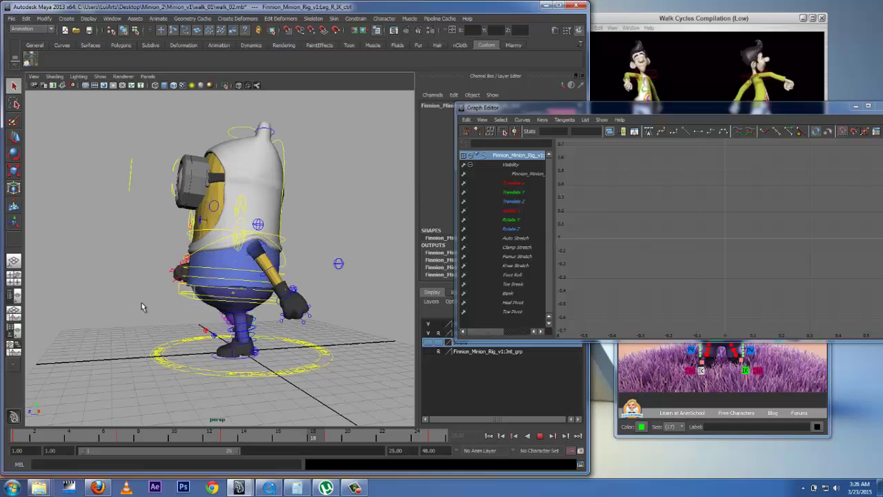
pyautogui.keyDown('alt'); pyautogui.moveTo(264, 299); pyautogui.dragTo(246, 288); pyautogui.keyUp('alt')
pyautogui.click(539, 436)
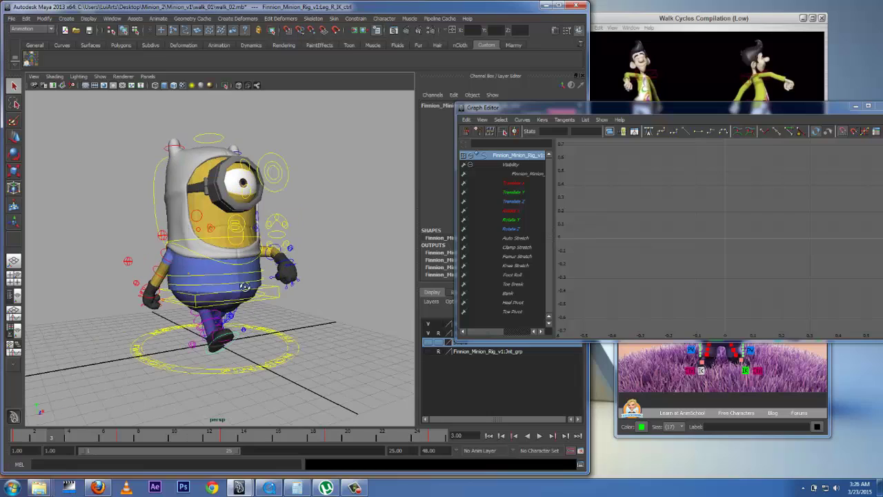
pyautogui.keyDown('alt'); pyautogui.moveTo(279, 283); pyautogui.dragTo(269, 243, button='right'); pyautogui.keyUp('alt')
pyautogui.keyDown('alt'); pyautogui.moveTo(269, 242); pyautogui.dragTo(211, 275); pyautogui.keyUp('alt')
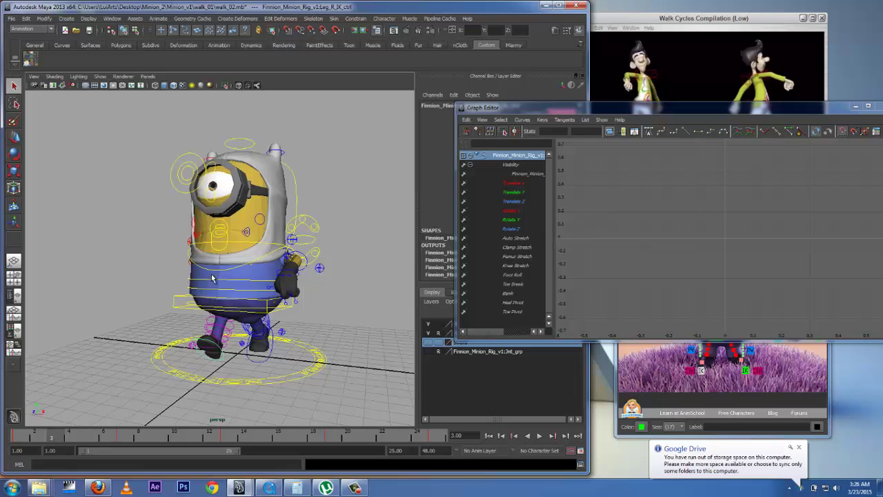
pyautogui.click(100, 76)
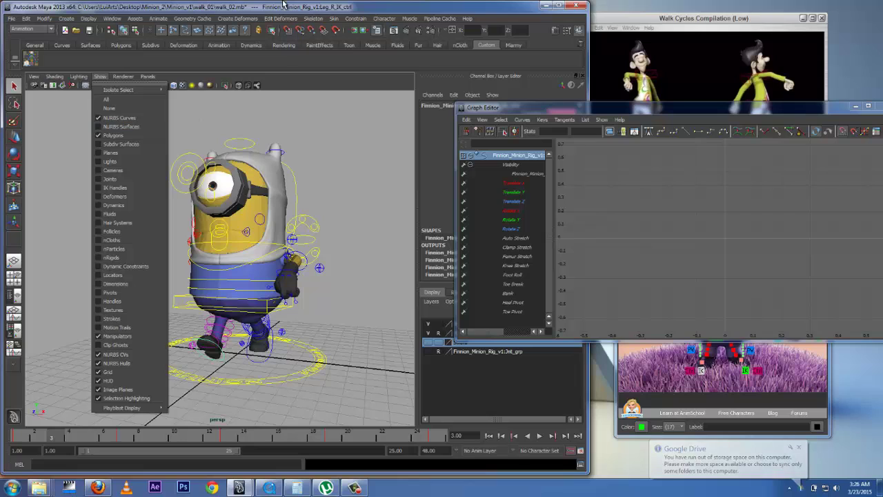
pyautogui.click(277, 7)
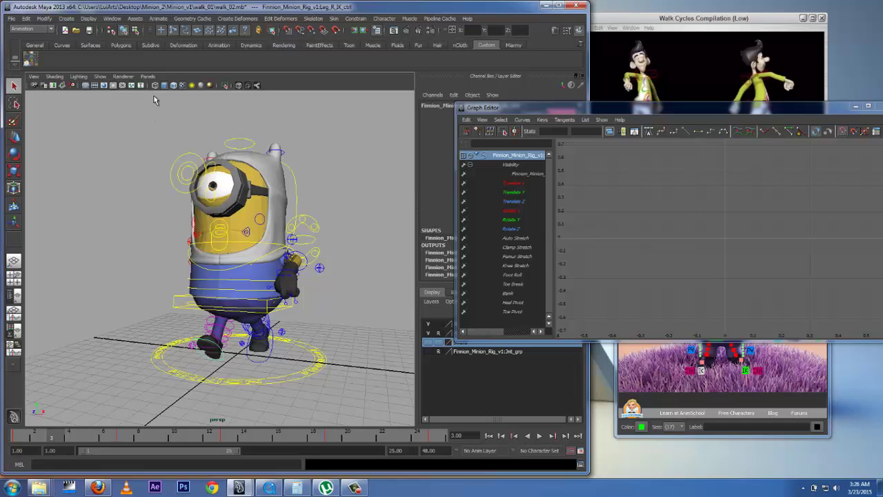
# Save the scene as a new version named walk_03.mb in the walk_01 folder.
pyautogui.click(11, 19)
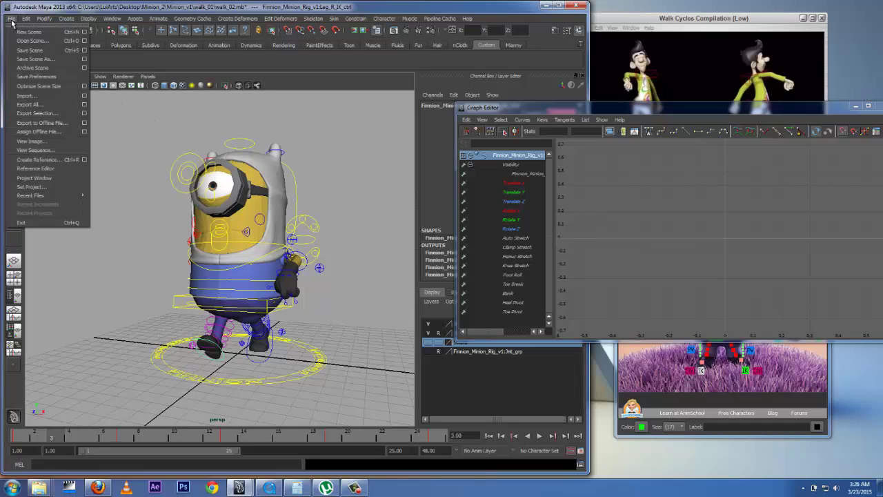
pyautogui.click(44, 62)
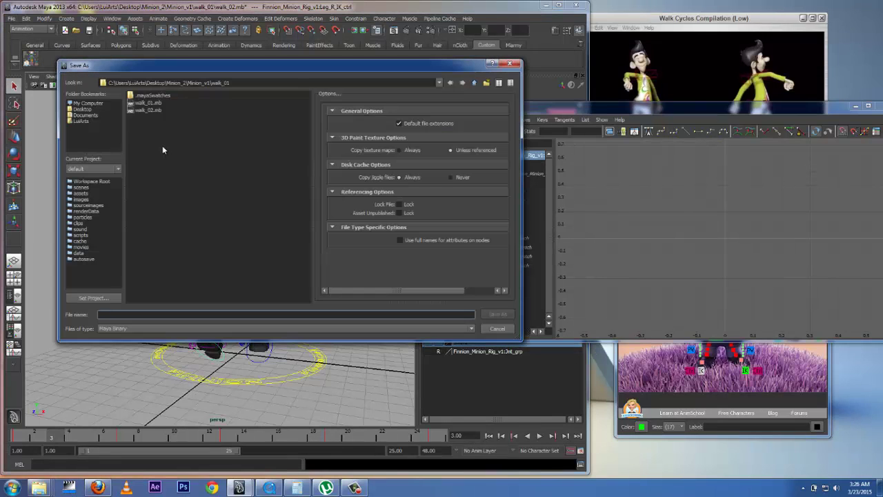
pyautogui.click(147, 110)
pyautogui.click(111, 314)
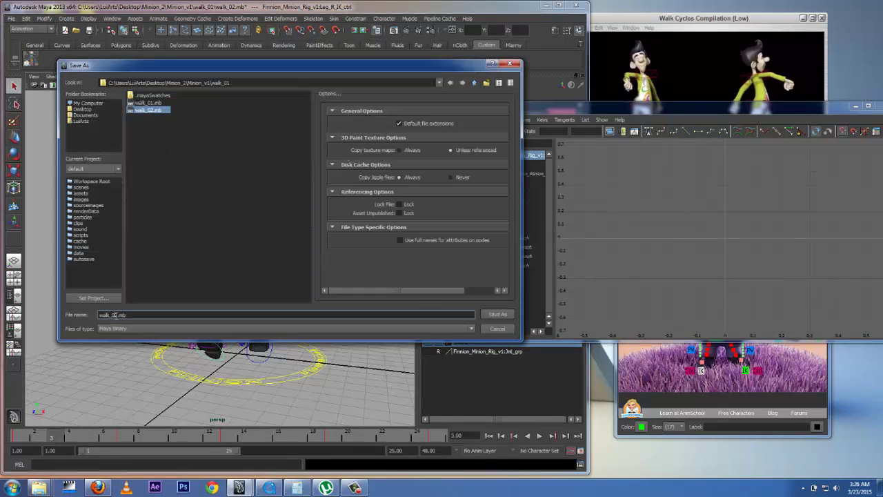
pyautogui.click(118, 315)
pyautogui.click(500, 315)
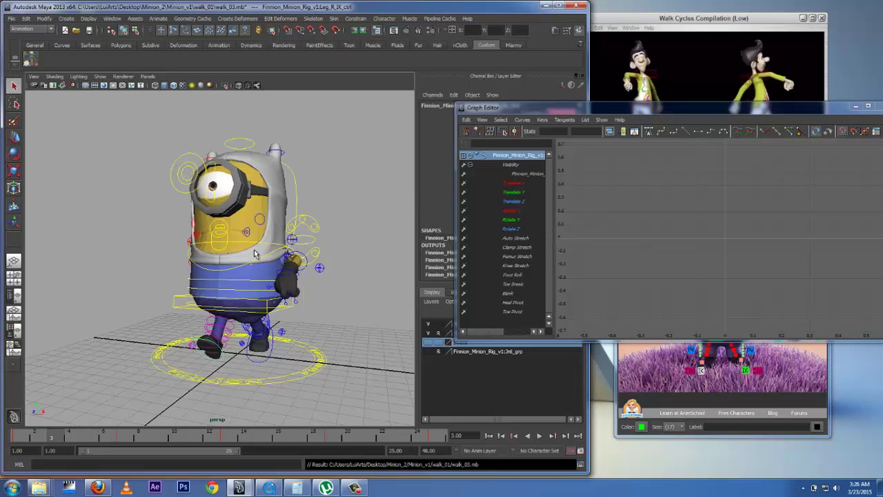
# Hide the NURBS curves in the perspective viewport so only the character's geometry and the grid are displayed.
pyautogui.click(100, 76)
pyautogui.click(101, 77)
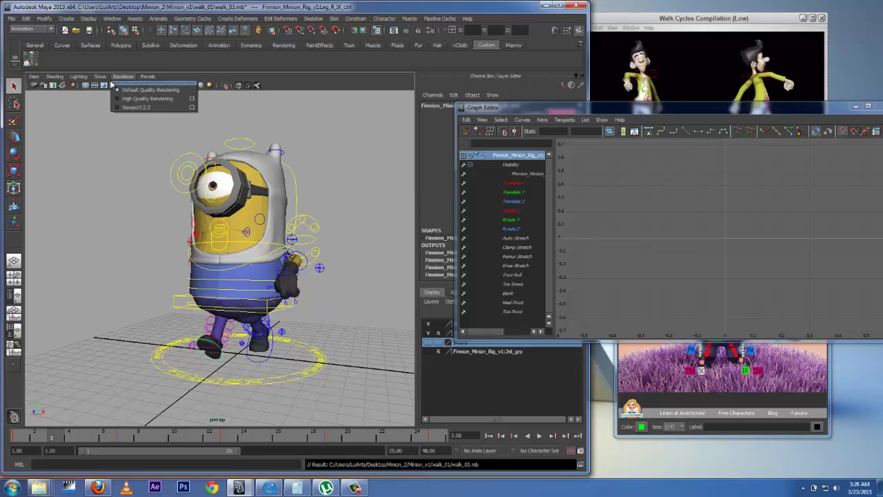
pyautogui.click(102, 77)
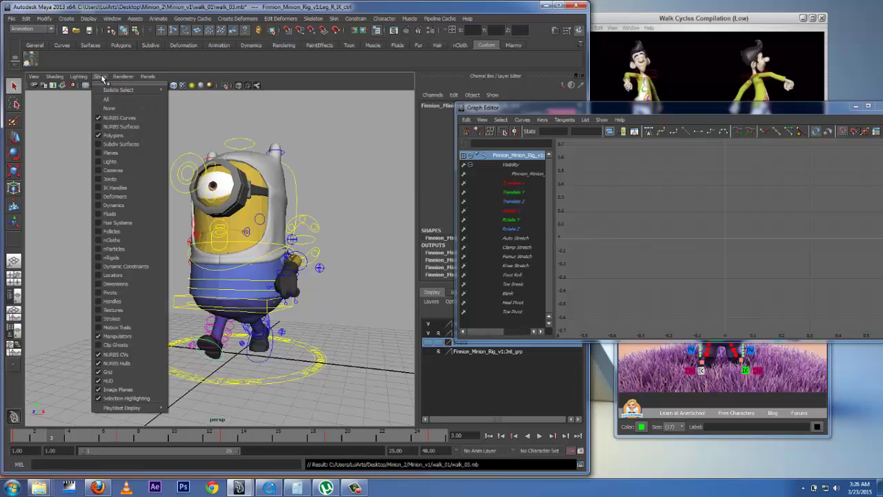
pyautogui.click(121, 119)
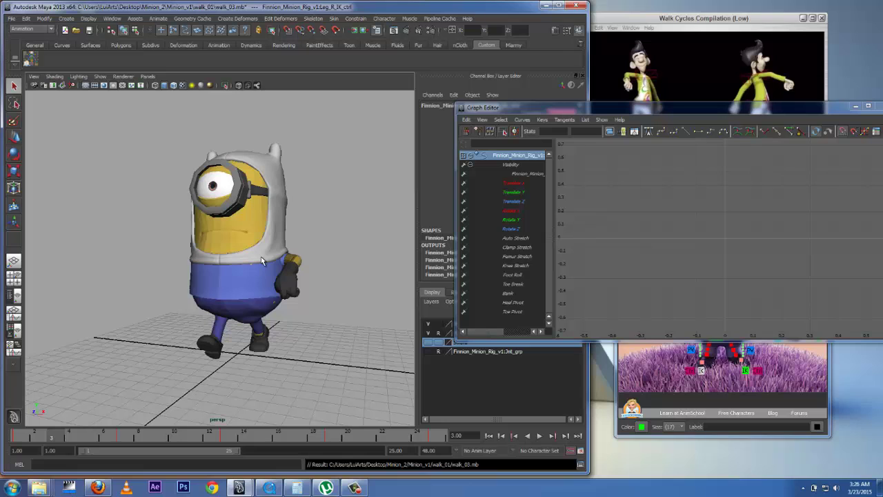
pyautogui.keyDown('alt'); pyautogui.moveTo(242, 266); pyautogui.dragTo(266, 266); pyautogui.keyUp('alt')
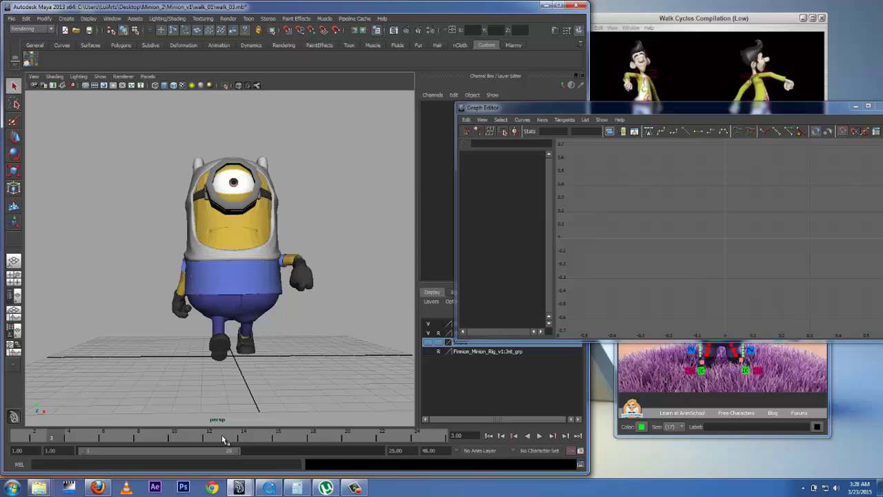
# Scrub to frame 10, open the Playblast options and reset them to their defaults.
pyautogui.rightClick(222, 439)
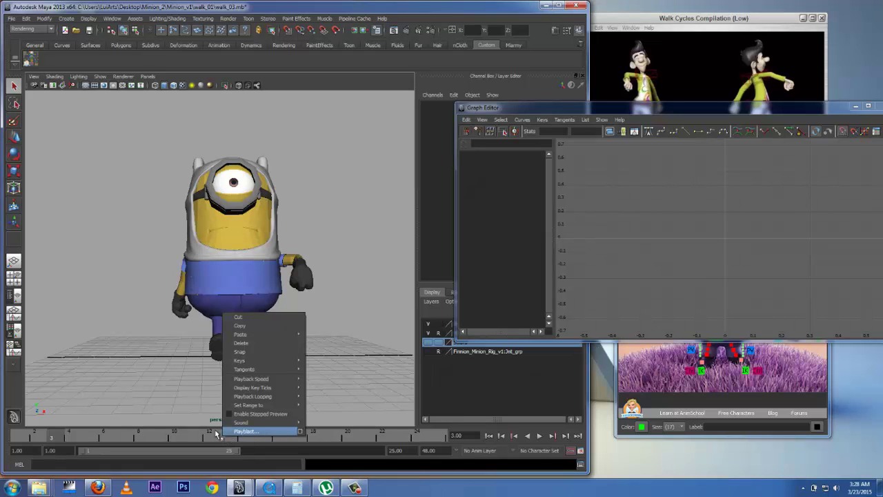
pyautogui.moveTo(132, 437); pyautogui.dragTo(181, 438)
pyautogui.rightClick(216, 440)
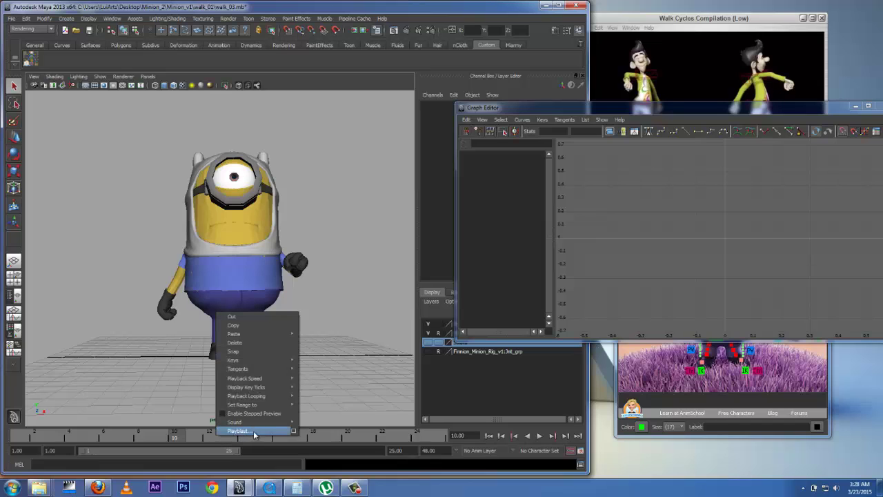
pyautogui.click(293, 430)
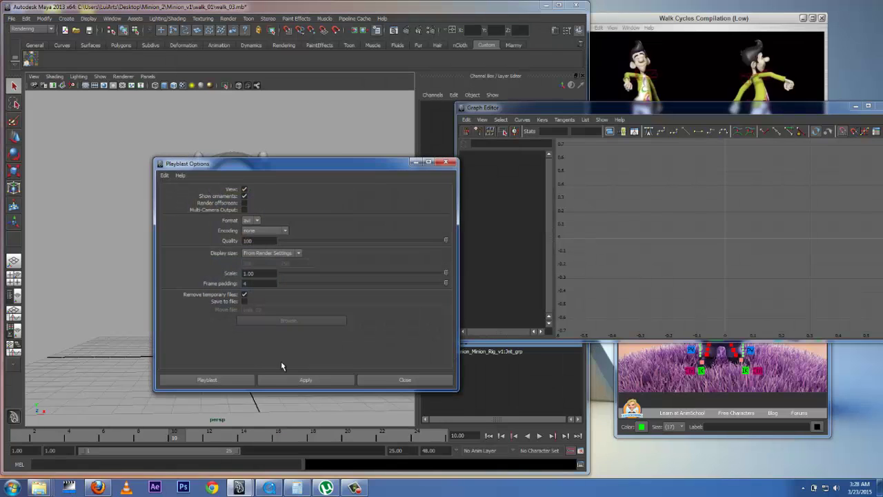
pyautogui.moveTo(275, 172); pyautogui.dragTo(212, 140)
pyautogui.click(102, 143)
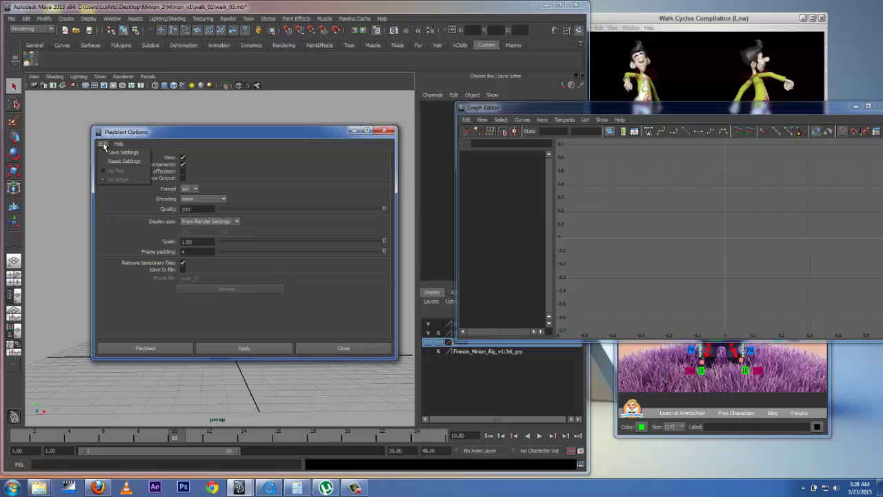
pyautogui.click(117, 161)
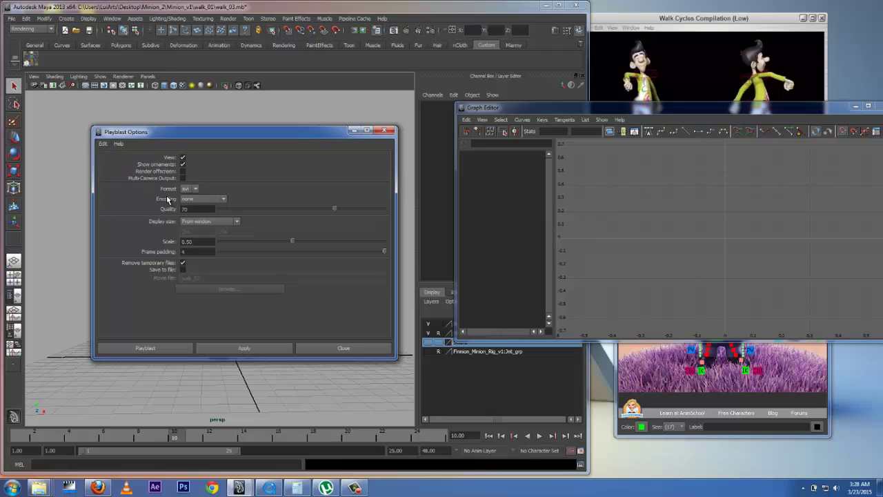
# Set the playblast quality to 100, the format to iff and the scale to 1.00, keeping the display size From window.
pyautogui.moveTo(334, 208); pyautogui.dragTo(402, 217)
pyautogui.click(195, 188)
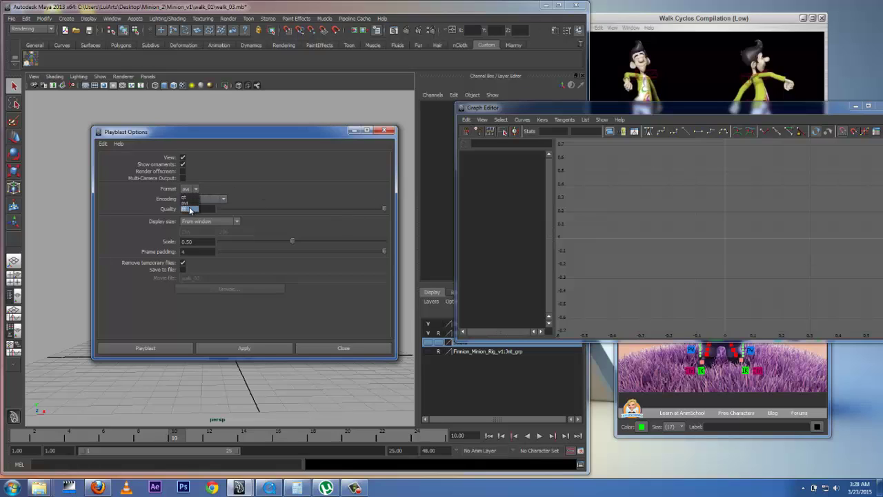
pyautogui.click(189, 208)
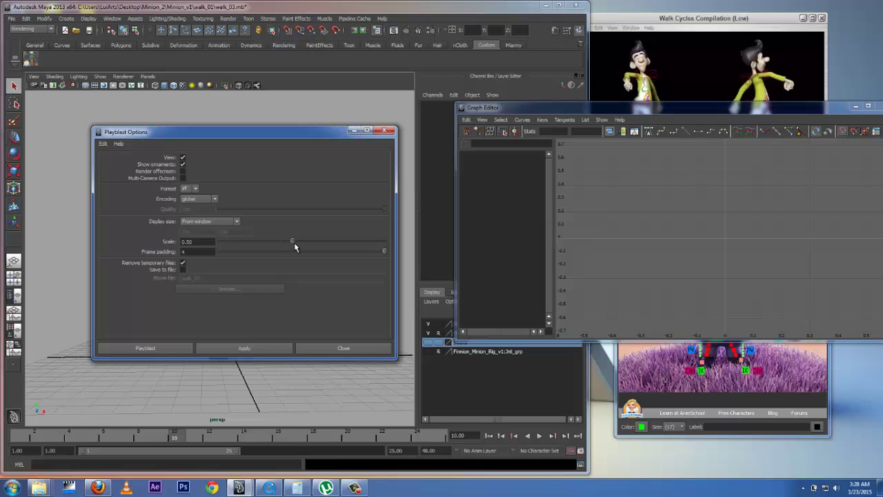
pyautogui.moveTo(294, 242); pyautogui.dragTo(401, 246)
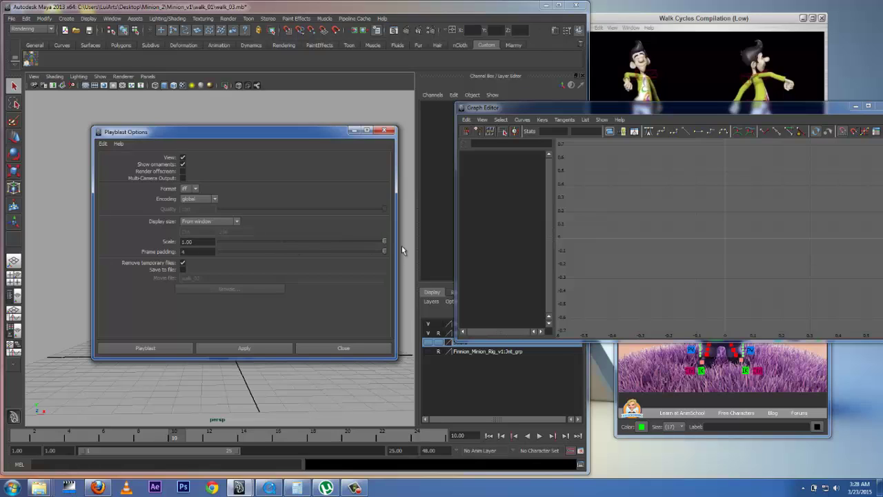
pyautogui.click(205, 222)
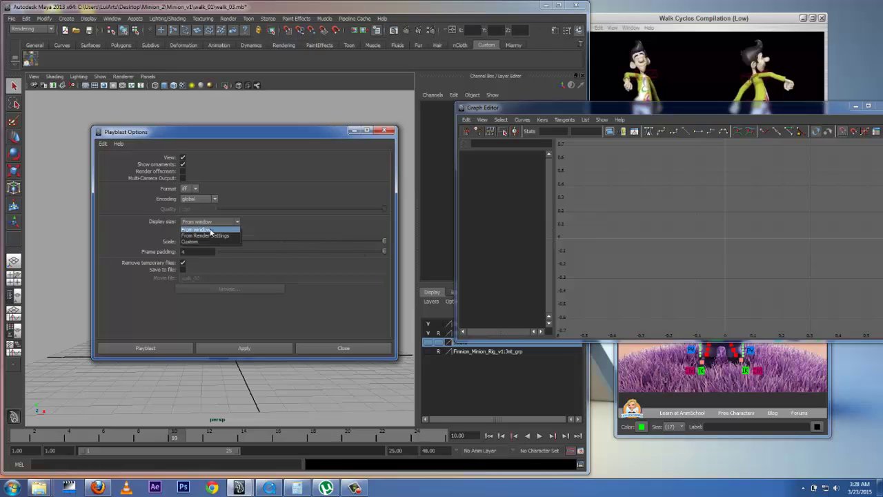
pyautogui.click(201, 230)
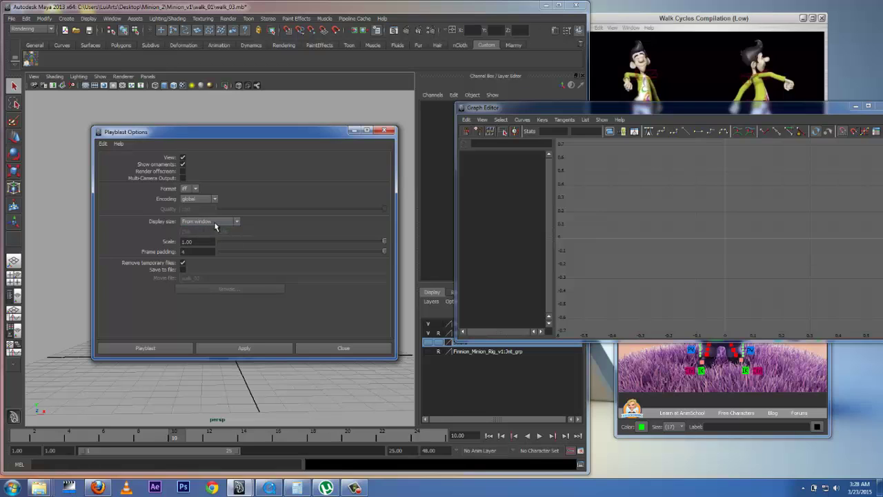
# Generate the playblast, review the looping walk cycle in FCheck and close the preview.
pyautogui.click(165, 348)
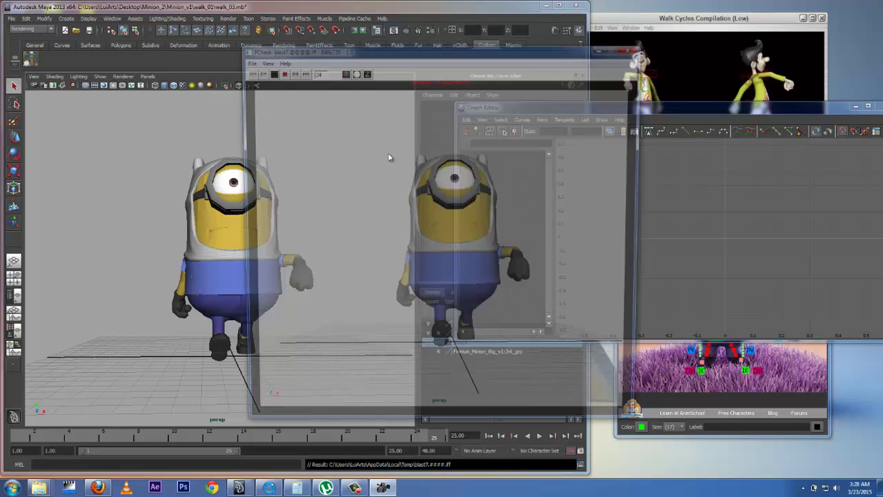
pyautogui.moveTo(459, 54); pyautogui.dragTo(307, 46)
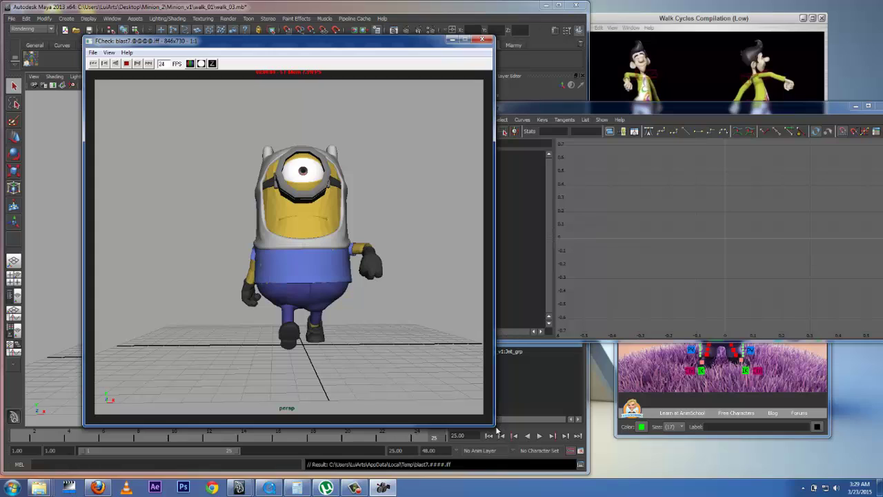
pyautogui.click(481, 41)
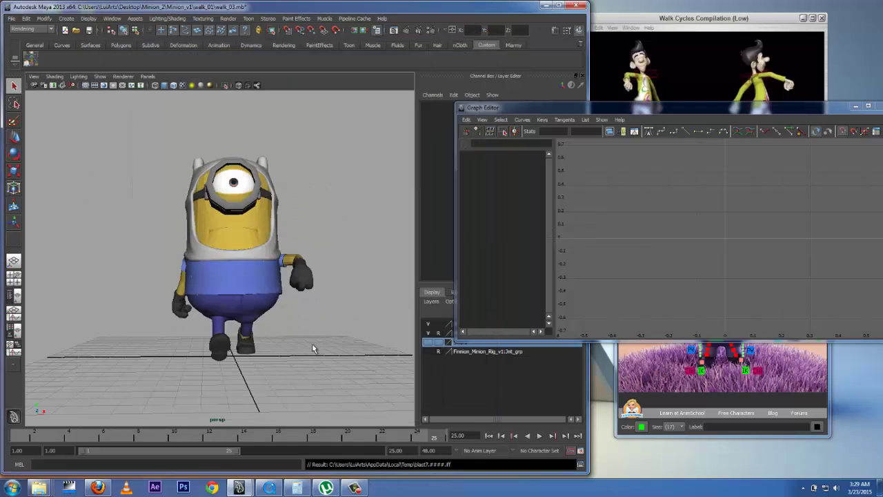
# Play the walk cycle in the viewport, return to frame 1 and view the character from an angle.
pyautogui.click(249, 438)
pyautogui.hotkey('alt', 'v')
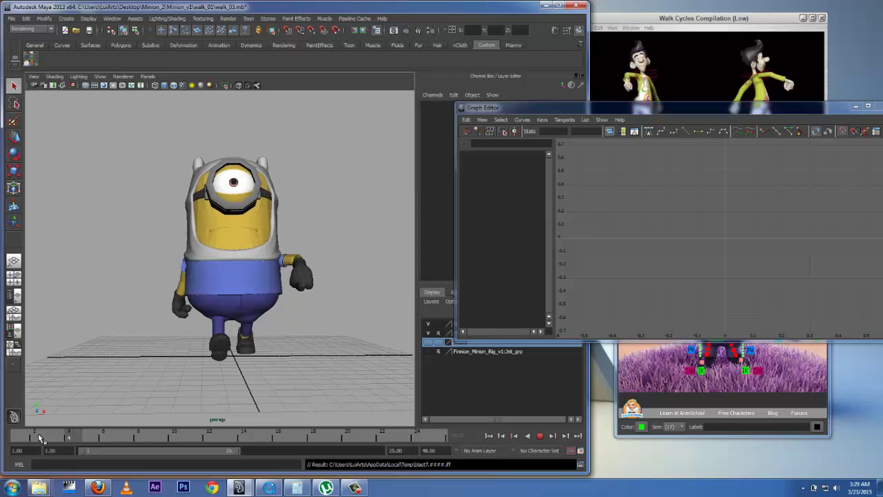
pyautogui.click(14, 438)
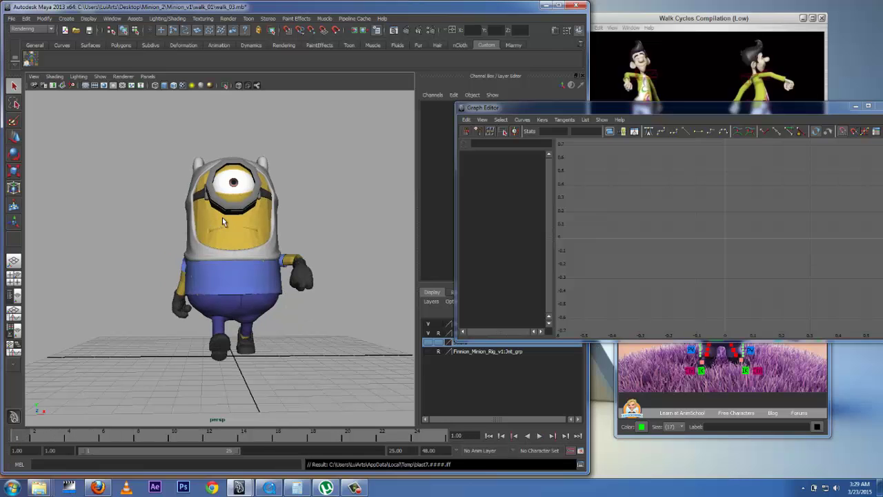
pyautogui.moveTo(242, 233)
pyautogui.keyDown('alt'); pyautogui.mouseDown()
pyautogui.moveTo(217, 237)
pyautogui.moveTo(232, 236)
pyautogui.mouseUp(); pyautogui.keyUp('alt')
# Try repositioning and widening the floating Graph Editor window beside the character.
pyautogui.moveTo(626, 110); pyautogui.dragTo(519, 109)
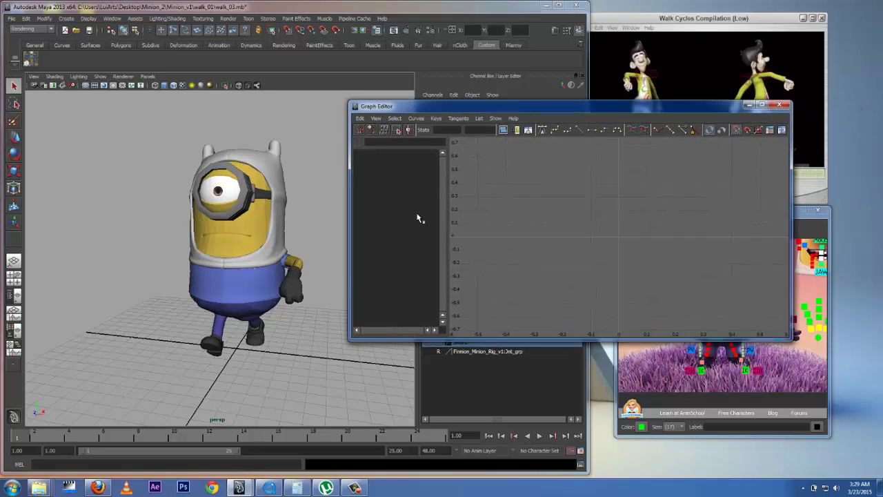
pyautogui.moveTo(349, 274); pyautogui.dragTo(387, 272)
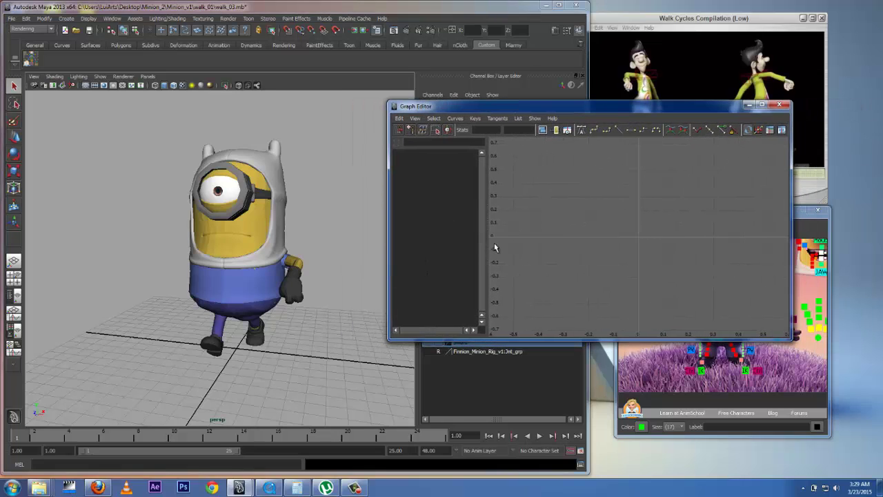
pyautogui.moveTo(605, 113); pyautogui.dragTo(567, 105)
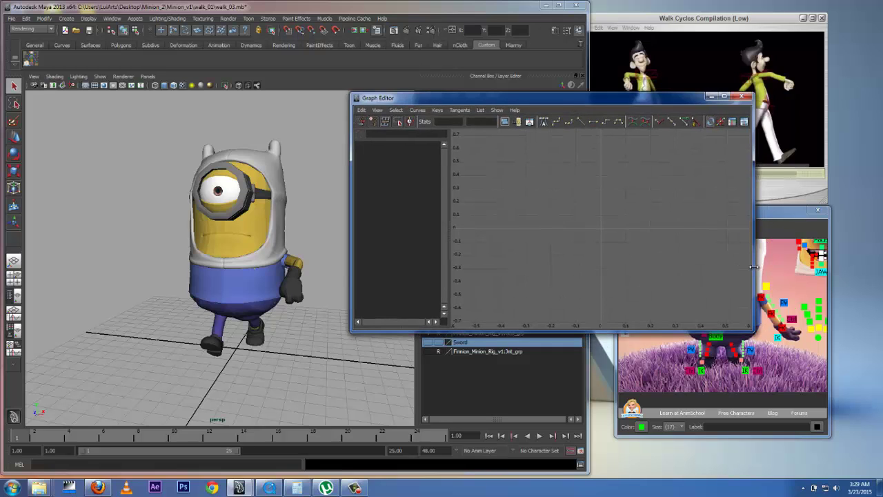
pyautogui.moveTo(753, 267); pyautogui.dragTo(857, 246)
# Show the NURBS curves in the perspective viewport so the Minion's rig controls are displayed.
pyautogui.keyDown('alt'); pyautogui.moveTo(329, 297); pyautogui.dragTo(271, 289); pyautogui.keyUp('alt')
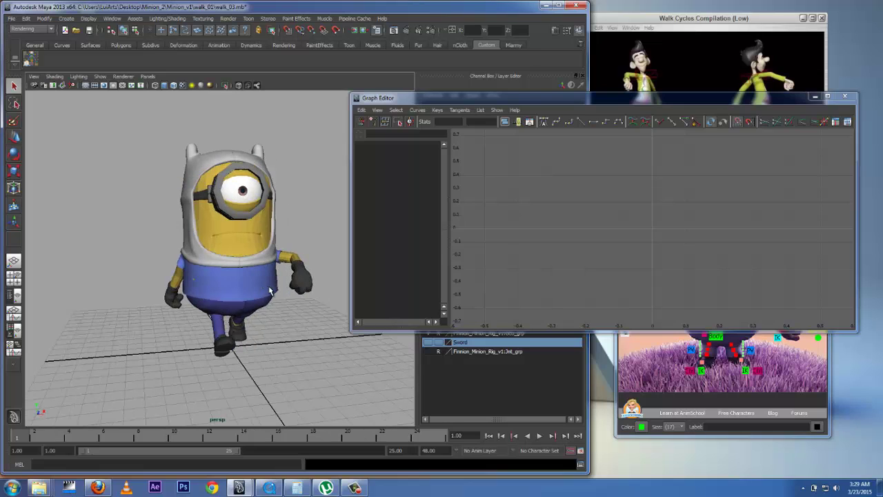
pyautogui.click(100, 77)
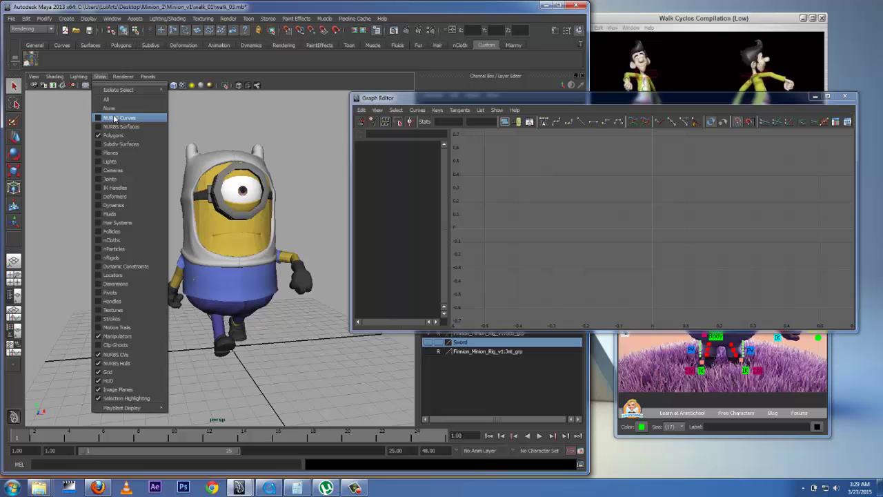
pyautogui.click(116, 118)
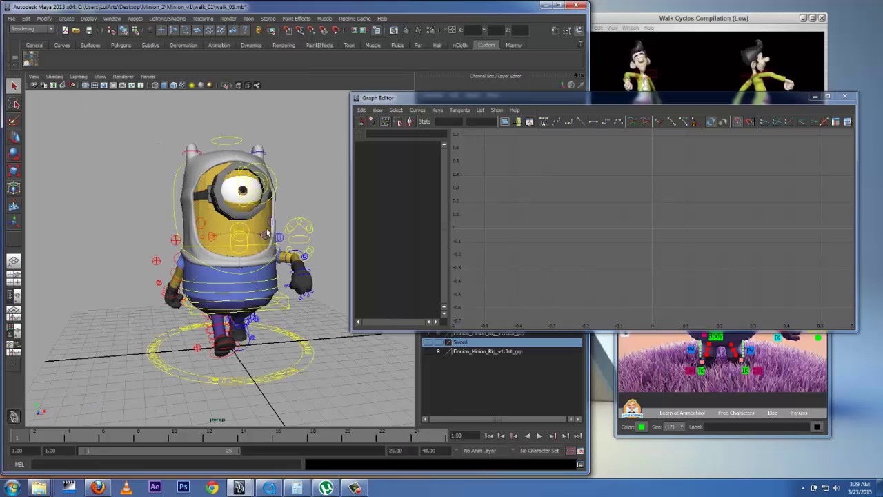
# Close the floating Graph Editor window and switch to the combined Persp/Graph layout.
pyautogui.moveTo(610, 98); pyautogui.dragTo(588, 110)
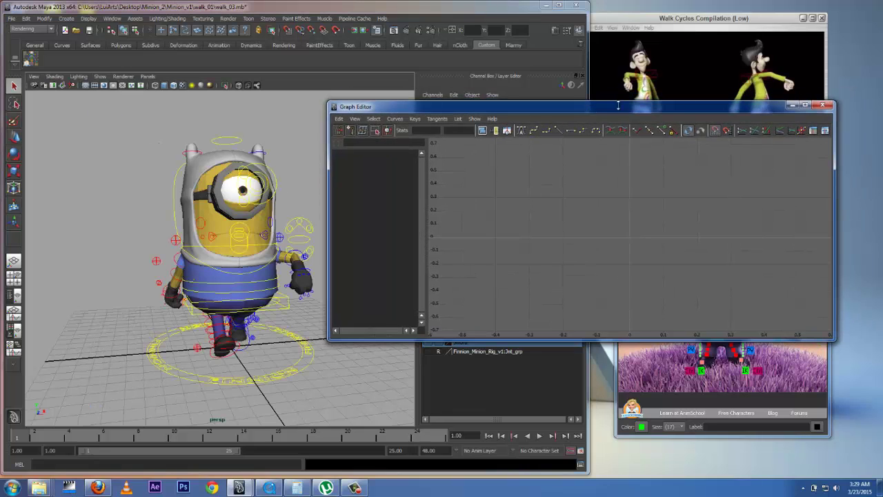
pyautogui.moveTo(748, 111); pyautogui.dragTo(726, 107)
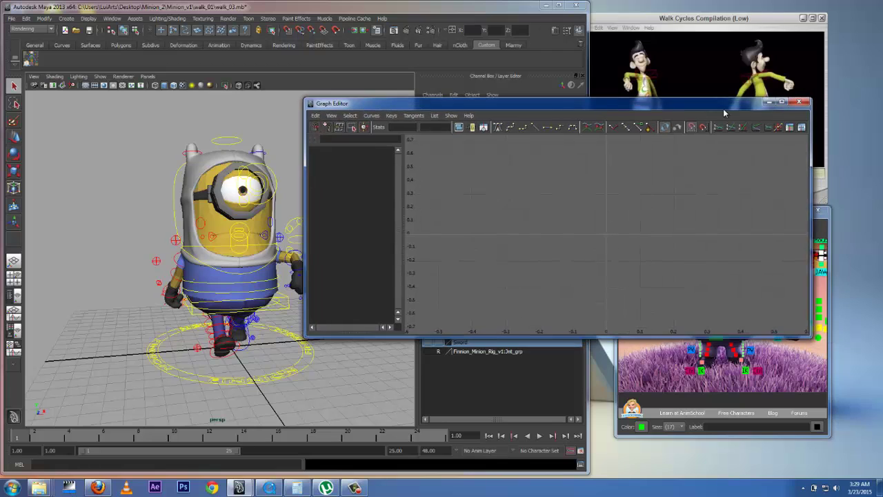
pyautogui.click(797, 103)
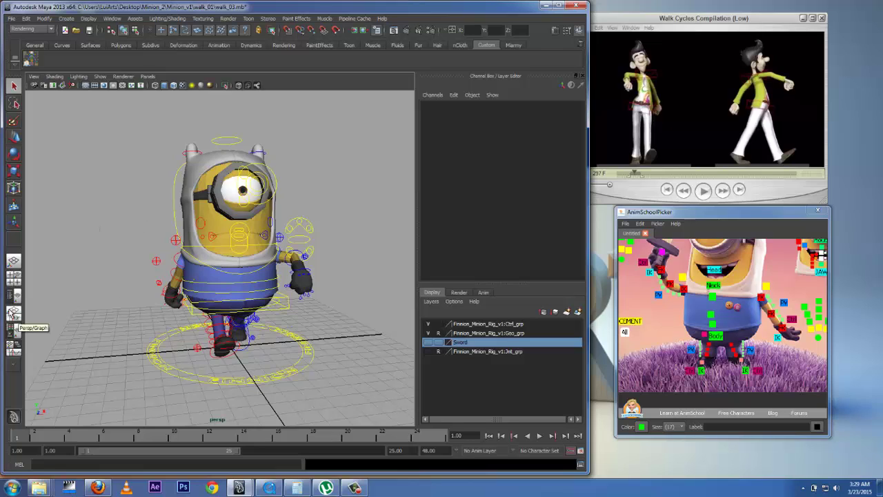
pyautogui.click(14, 315)
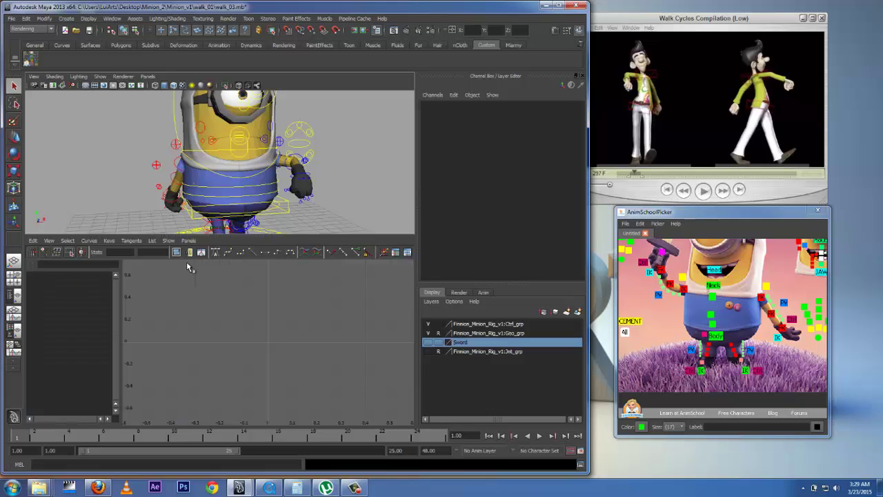
# Make the perspective pane taller and wider, narrowing the Channel Box, and fit the whole character in view.
pyautogui.moveTo(211, 238); pyautogui.dragTo(242, 290)
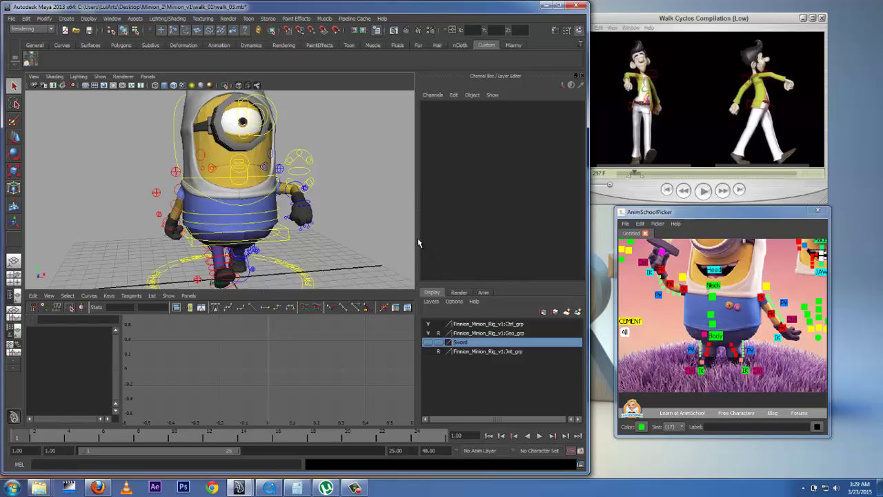
pyautogui.moveTo(417, 243); pyautogui.dragTo(490, 241)
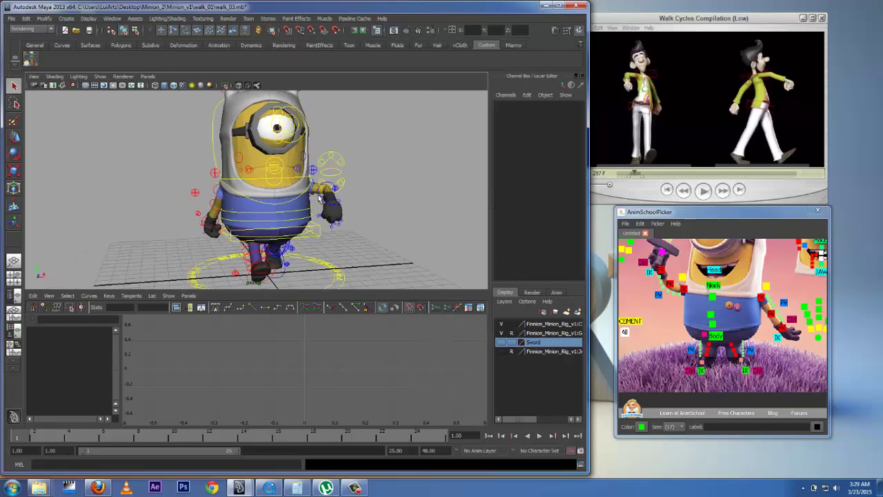
pyautogui.scroll(-4, 321, 196)
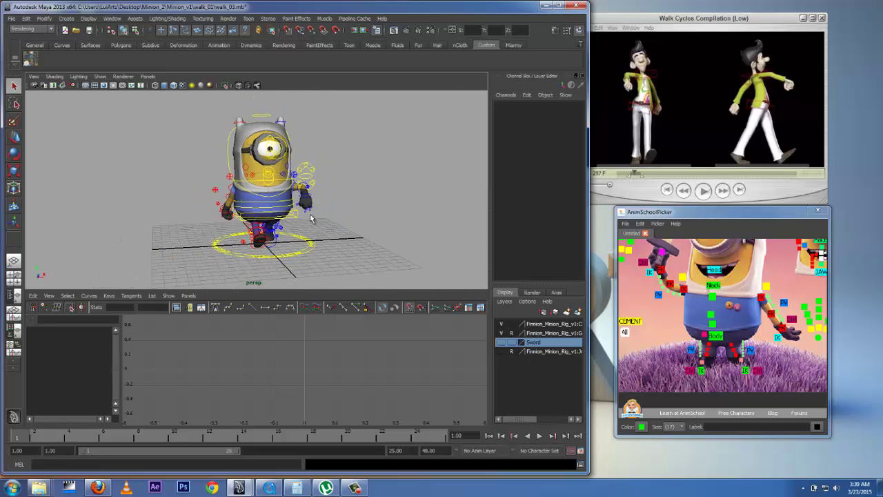
pyautogui.keyDown('alt'); pyautogui.moveTo(311, 219); pyautogui.dragTo(304, 216); pyautogui.keyUp('alt')
# Move the AnimSchoolPicker window closer, select all of the Minion's controls with it and frame their curves in the Graph Editor.
pyautogui.moveTo(682, 215); pyautogui.dragTo(630, 180)
pyautogui.click(574, 297)
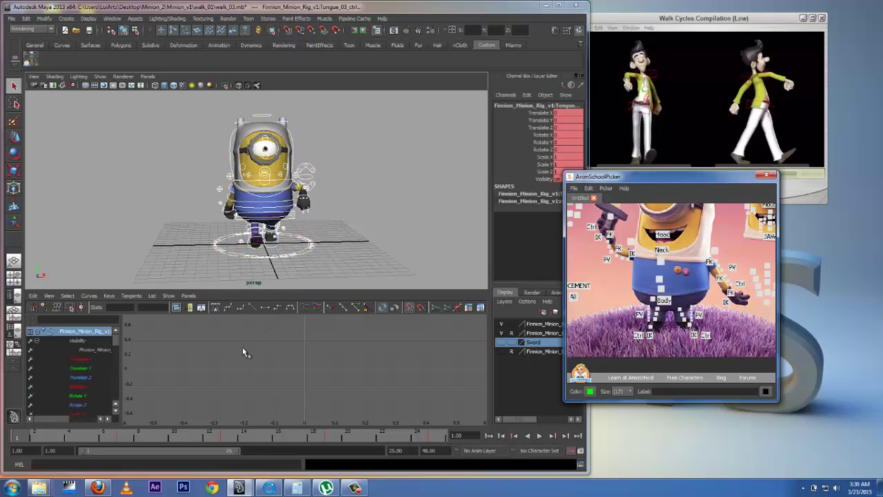
pyautogui.press('f')
# Examine the stepped animation curves of all controls at different zoom levels in the Graph Editor.
pyautogui.scroll(-5, 309, 353)
pyautogui.keyDown('alt'); pyautogui.moveTo(315, 363); pyautogui.dragTo(343, 362, button='right'); pyautogui.keyUp('alt')
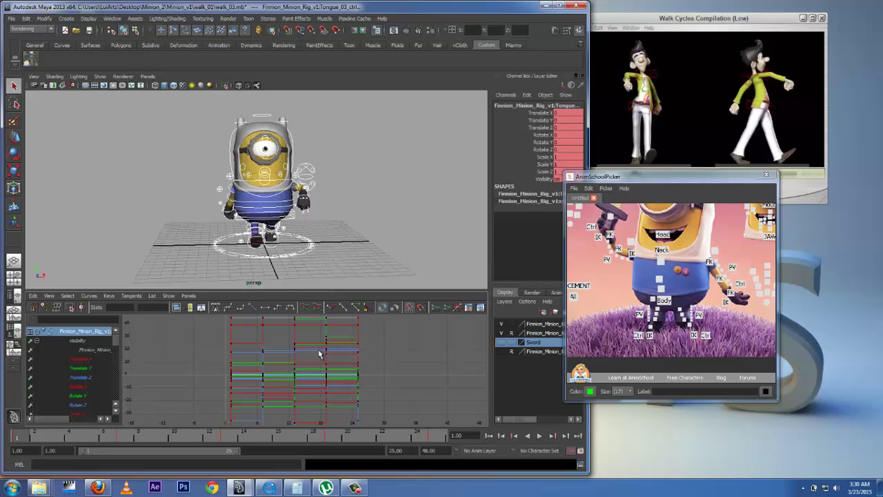
pyautogui.scroll(3, 308, 357)
pyautogui.moveTo(309, 357)
pyautogui.keyDown('alt'); pyautogui.mouseDown(button='middle')
pyautogui.moveTo(294, 384)
pyautogui.moveTo(278, 384)
pyautogui.moveTo(310, 342)
pyautogui.moveTo(359, 349)
pyautogui.moveTo(335, 358)
pyautogui.moveTo(315, 351)
pyautogui.mouseUp(button='middle'); pyautogui.keyUp('alt')
pyautogui.scroll(3, 314, 350)
pyautogui.scroll(-10, 314, 350)
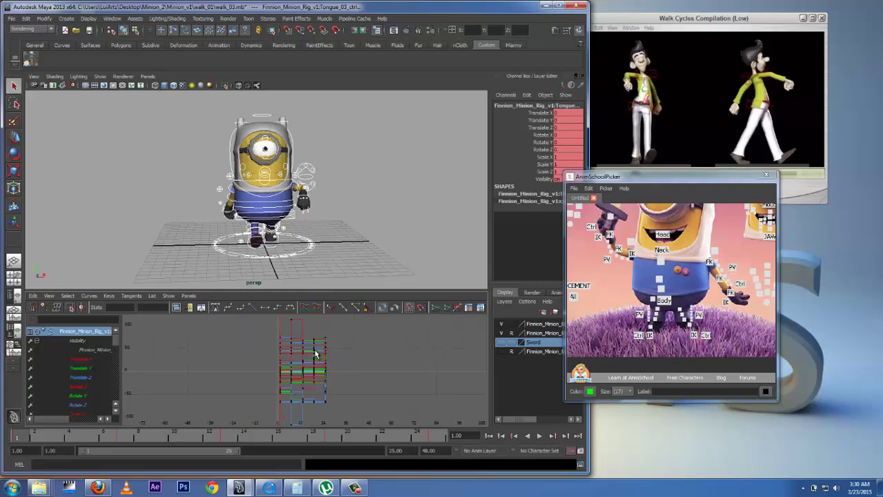
pyautogui.scroll(9, 314, 350)
pyautogui.scroll(4, 314, 354)
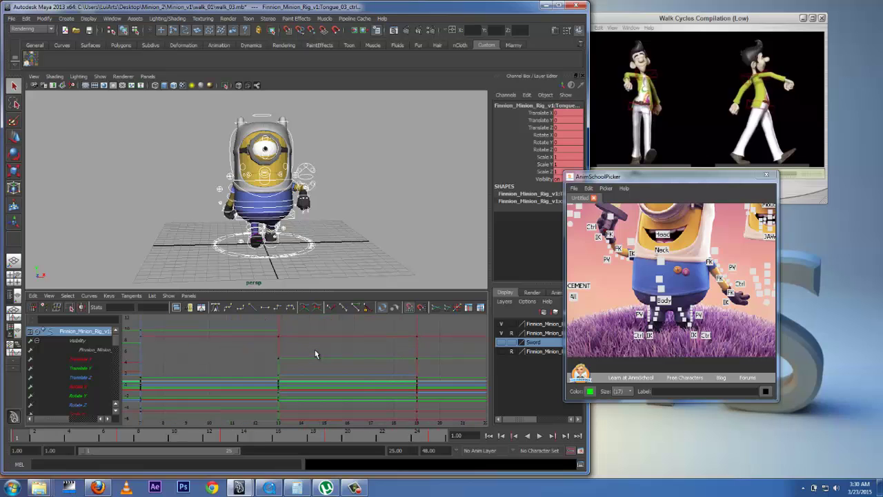
pyautogui.scroll(-10, 315, 354)
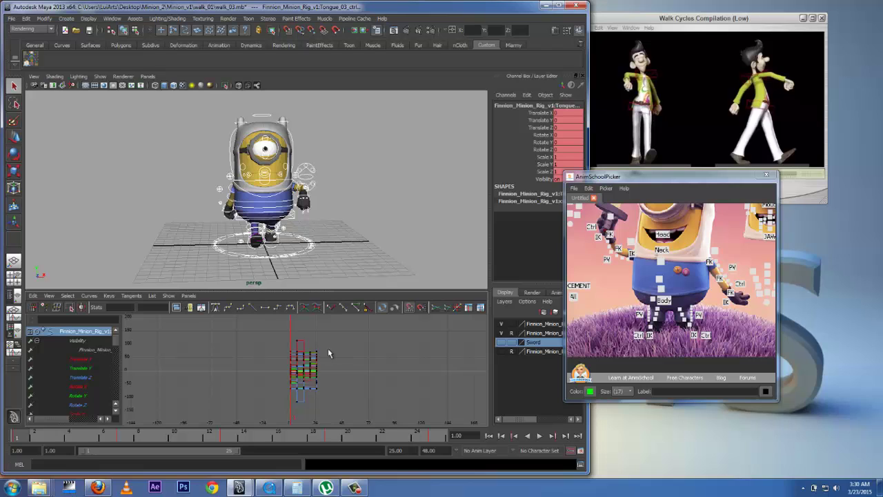
# Frame all the animation curves and make the Graph Editor pane taller.
pyautogui.press('f')
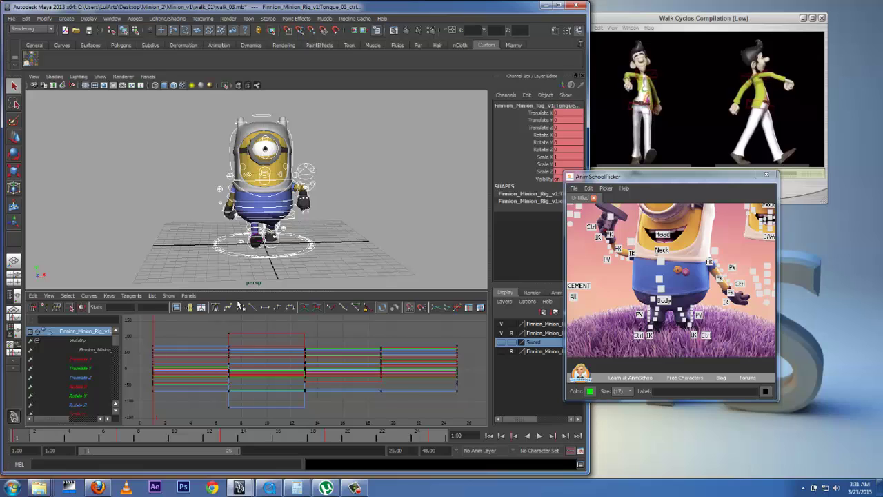
pyautogui.moveTo(246, 290); pyautogui.dragTo(248, 250)
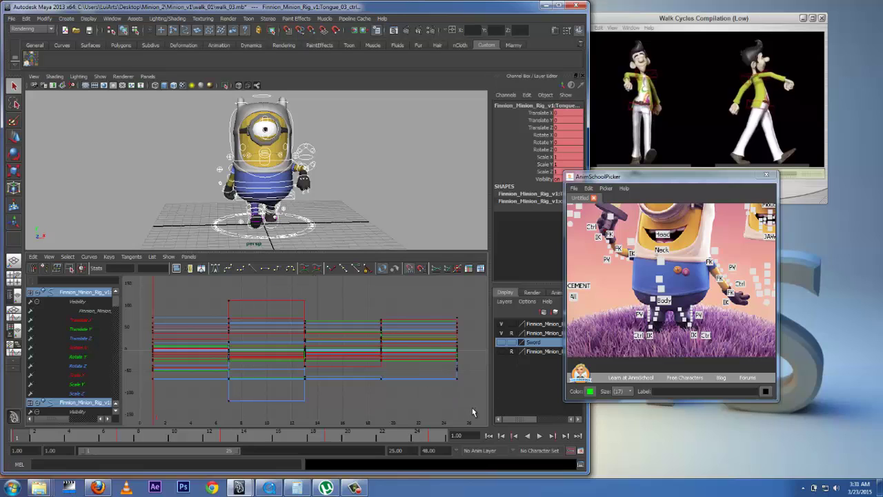
# Convert all selected controls' stepped keys to smooth tangents in the Graph Editor and scrub the timeline to frame 25.
pyautogui.moveTo(472, 407); pyautogui.dragTo(146, 294)
pyautogui.click(176, 303)
pyautogui.moveTo(286, 385); pyautogui.dragTo(147, 289)
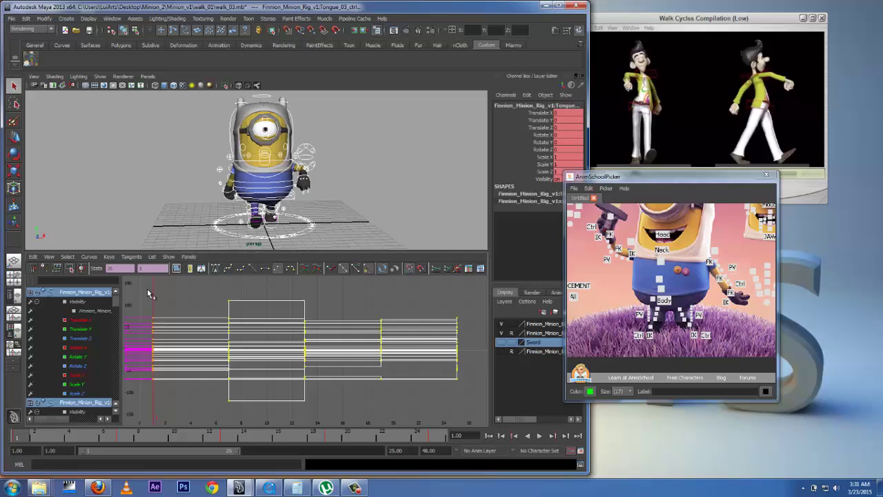
pyautogui.click(266, 270)
pyautogui.click(133, 366)
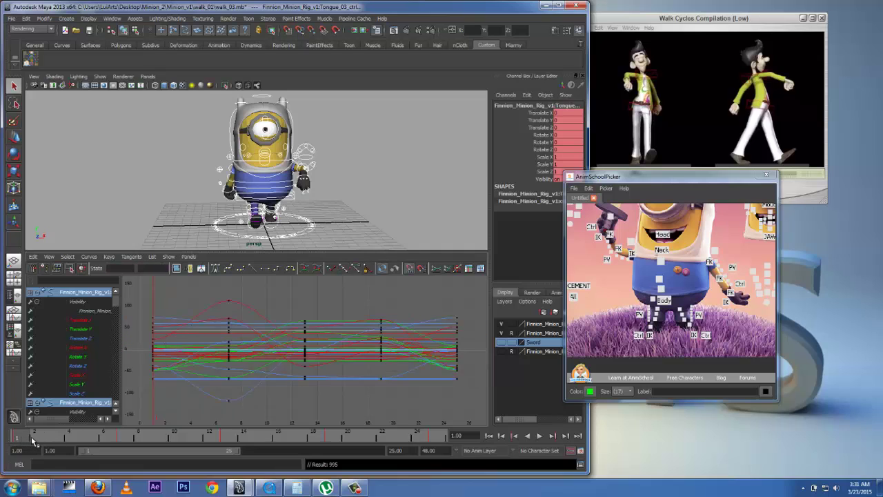
pyautogui.moveTo(31, 440)
pyautogui.mouseDown()
pyautogui.moveTo(352, 457)
pyautogui.moveTo(447, 443)
pyautogui.mouseUp()
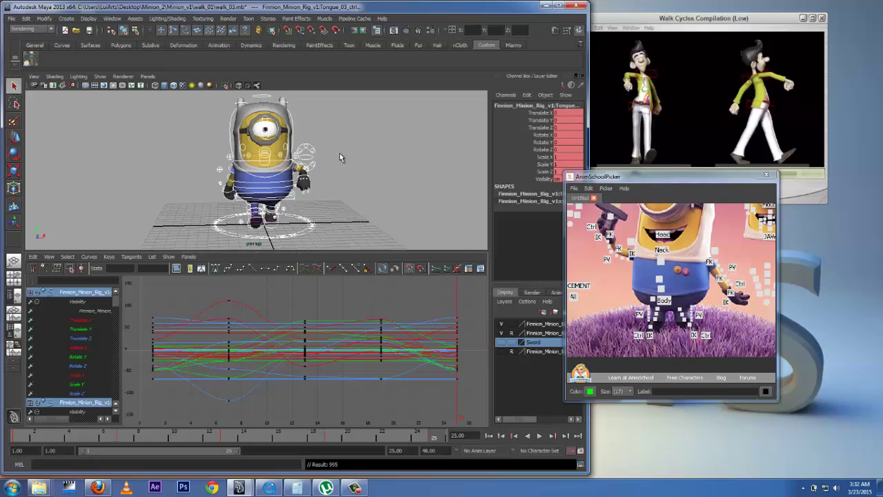
# Maximize the perspective view and hide the NURBS curves so only the Minion's geometry is shown.
pyautogui.press('space')
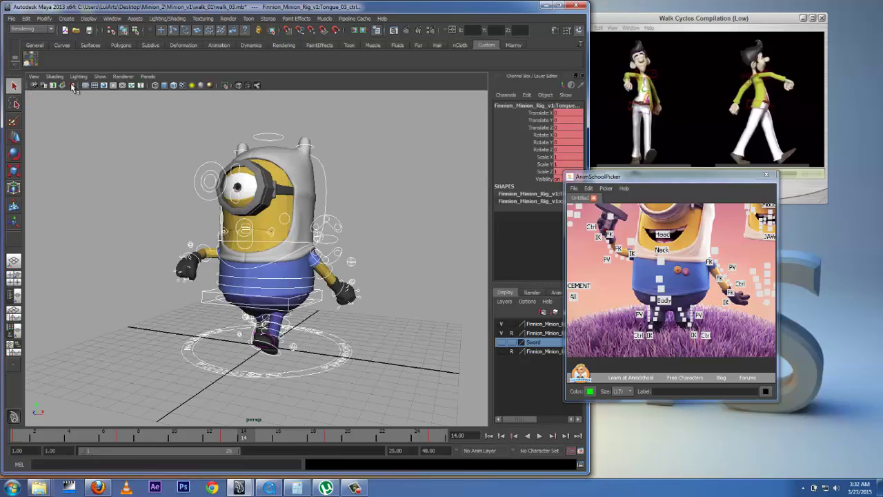
pyautogui.click(101, 76)
pyautogui.click(131, 118)
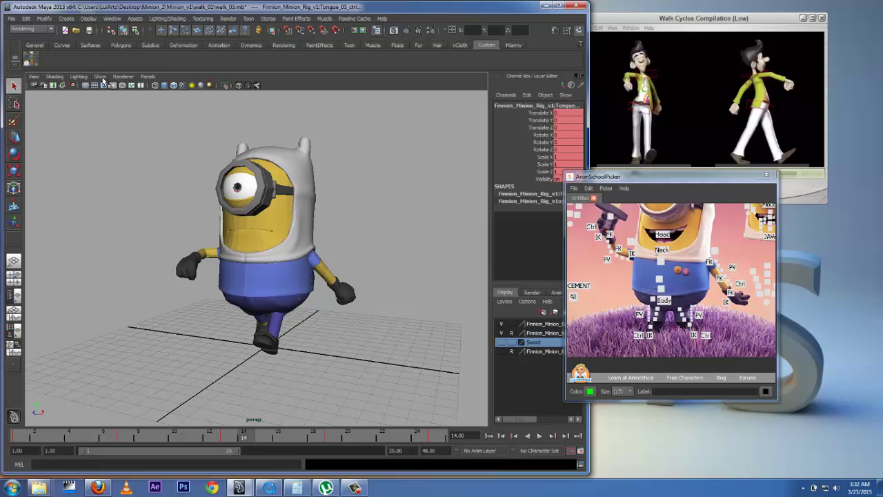
# Playblast the smoothed walk cycle from the perspective view at a reduced scale, watch it and close the player.
pyautogui.rightClick(283, 439)
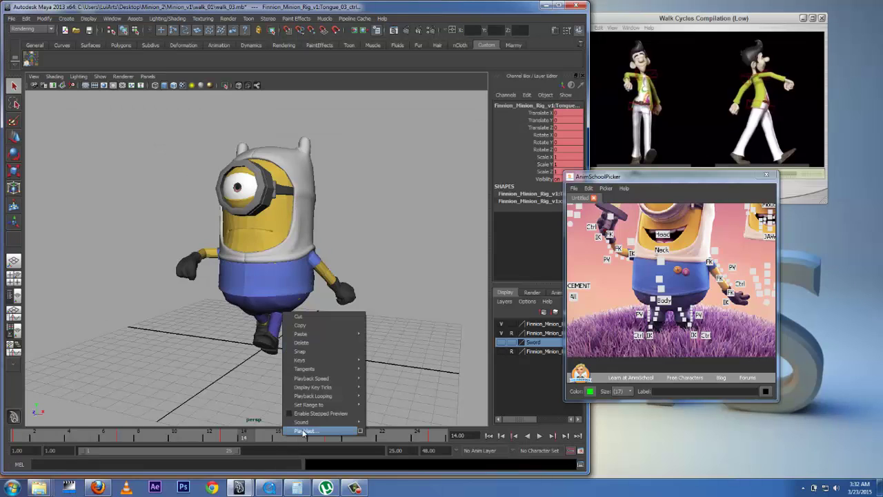
pyautogui.click(358, 426)
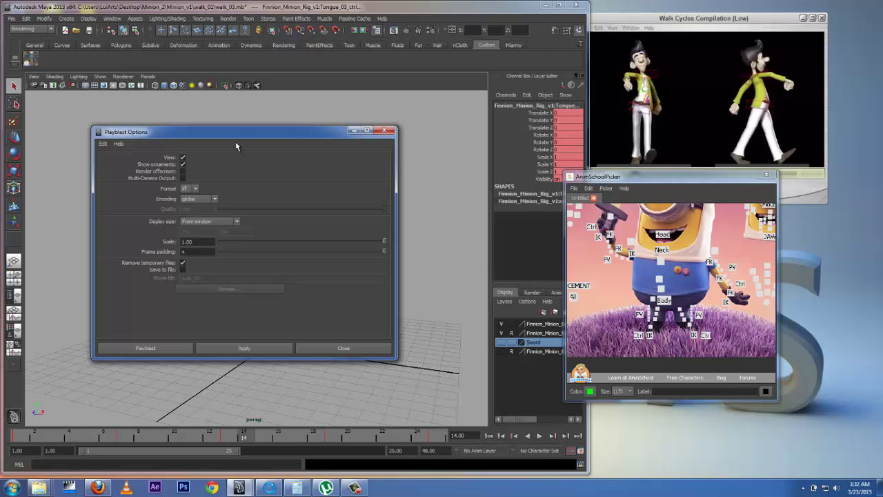
pyautogui.moveTo(232, 137); pyautogui.dragTo(229, 132)
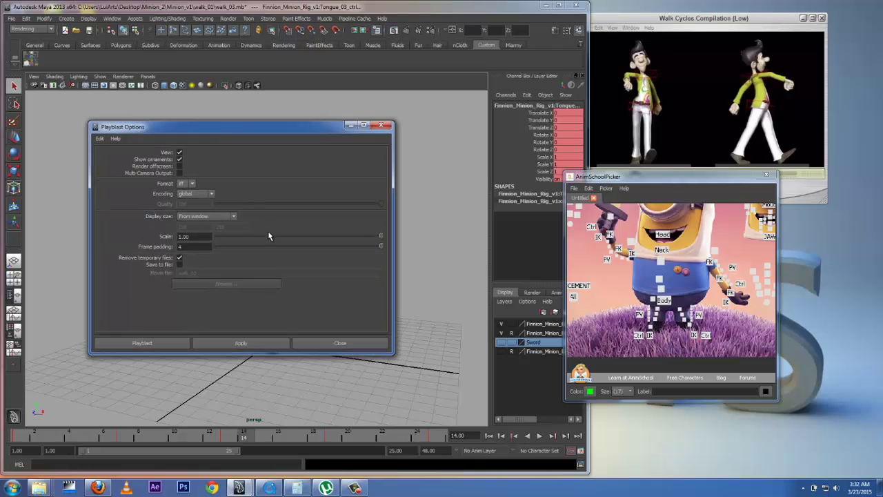
pyautogui.moveTo(263, 236); pyautogui.dragTo(339, 236)
pyautogui.click(145, 343)
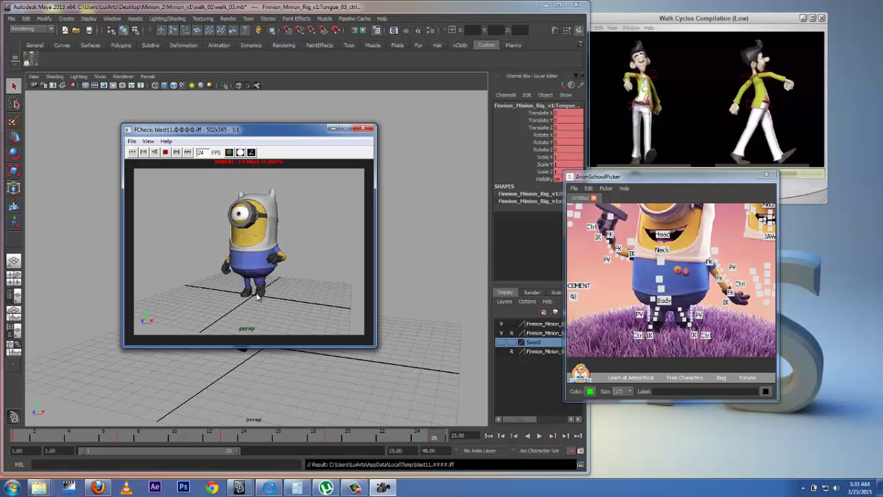
pyautogui.moveTo(318, 129); pyautogui.dragTo(338, 112)
pyautogui.click(389, 113)
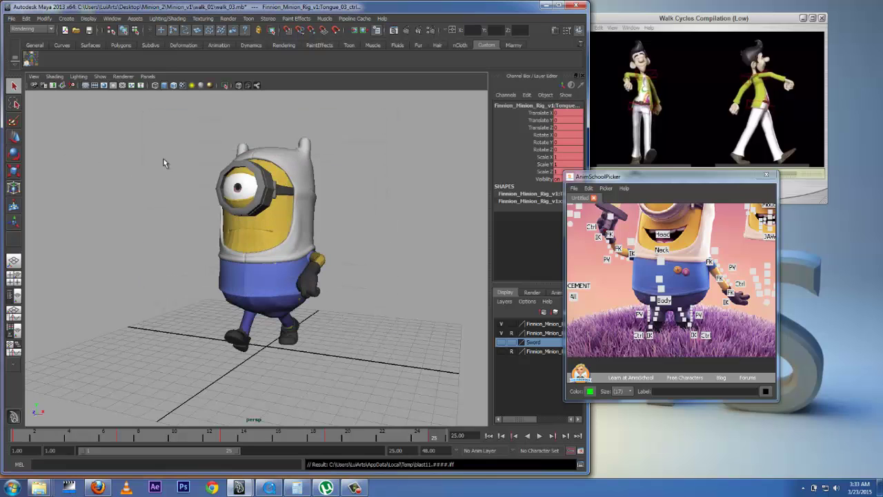
# Save the scene as a new version named walk_04.mb in the walk_01 folder.
pyautogui.click(12, 18)
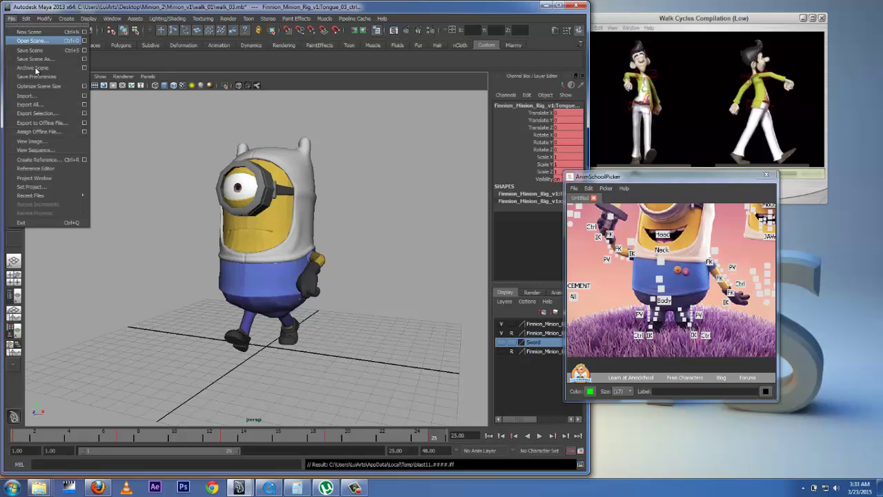
pyautogui.click(49, 58)
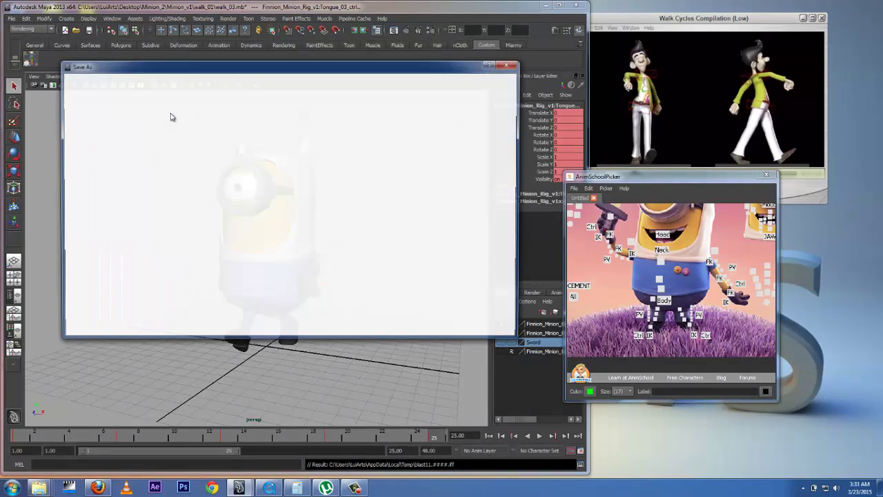
pyautogui.click(148, 118)
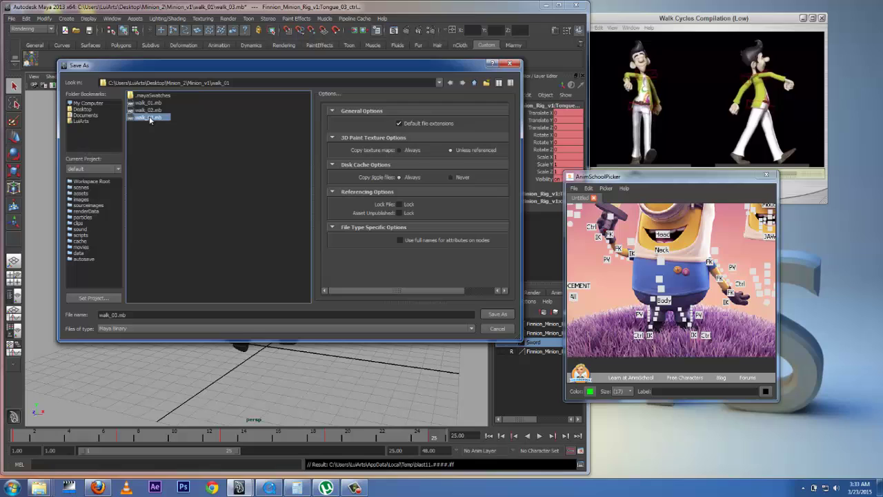
pyautogui.click(115, 315)
pyautogui.press('BackSpace')
pyautogui.write('4')
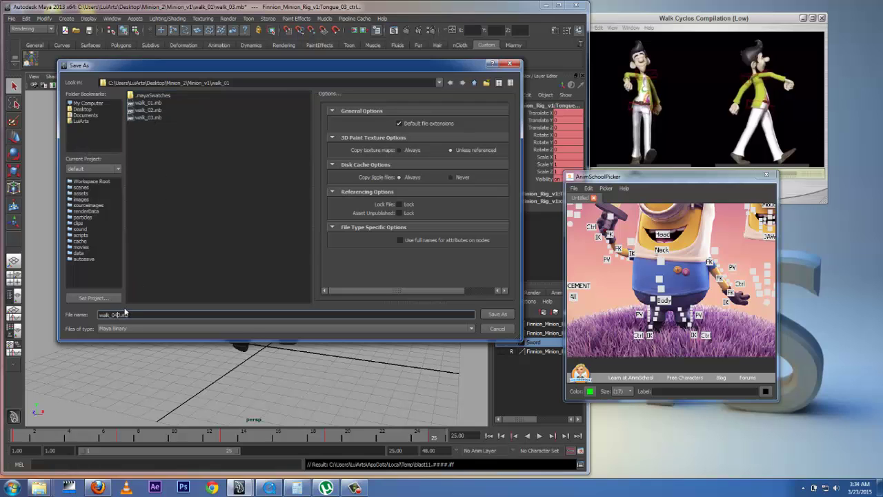
pyautogui.press('Return')
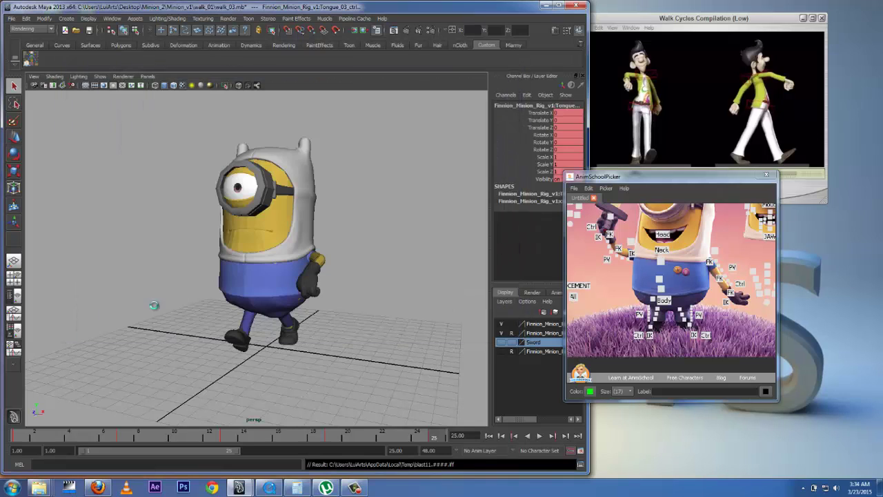
# Show the NURBS control curves again and view the Minion's lower body and feet close up in perspective.
pyautogui.keyDown('alt'); pyautogui.moveTo(267, 251); pyautogui.dragTo(282, 248); pyautogui.keyUp('alt')
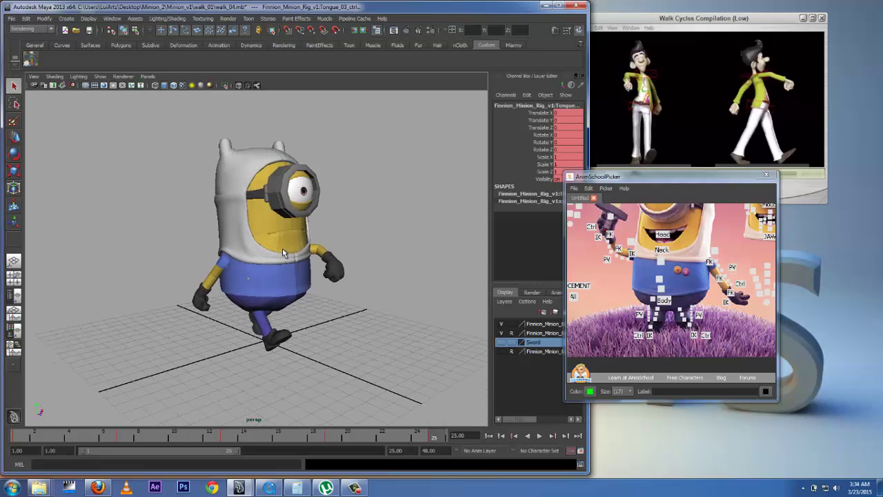
pyautogui.click(103, 76)
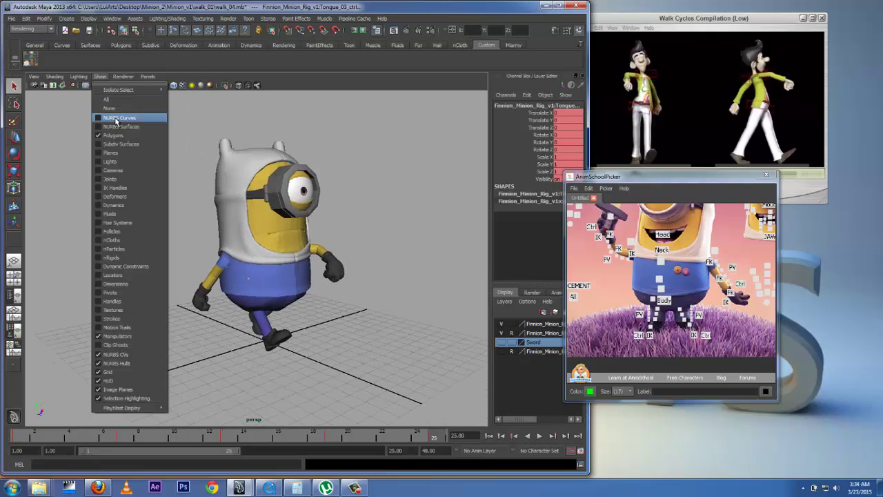
pyautogui.click(117, 123)
pyautogui.scroll(3, 294, 287)
pyautogui.keyDown('alt'); pyautogui.moveTo(299, 314); pyautogui.dragTo(296, 261, button='middle'); pyautogui.keyUp('alt')
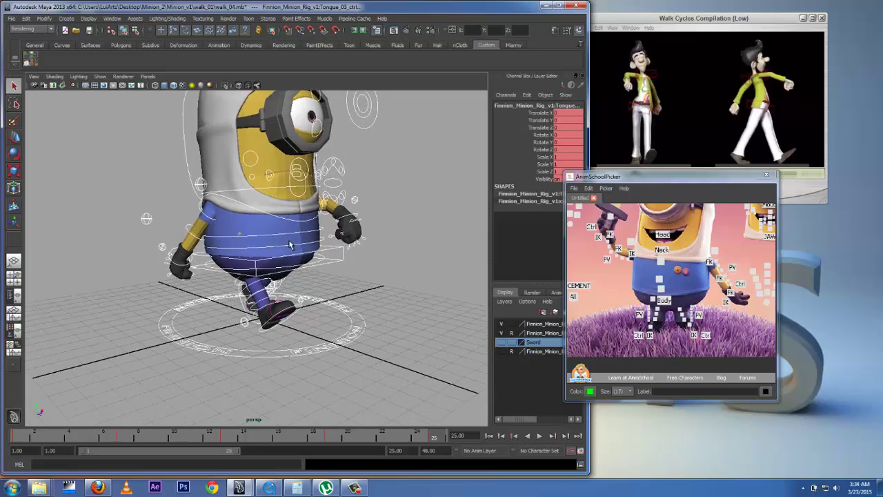
pyautogui.scroll(6, 296, 260)
pyautogui.keyDown('alt'); pyautogui.moveTo(295, 287); pyautogui.dragTo(346, 255); pyautogui.keyUp('alt')
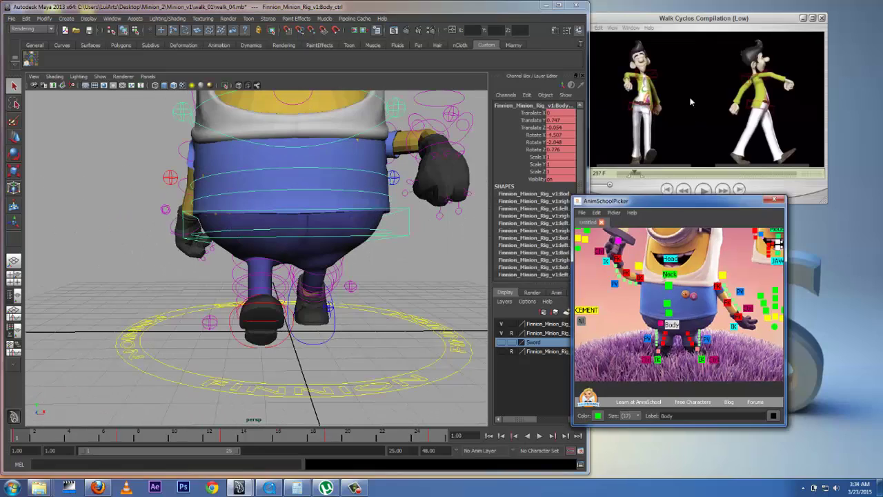
# Reposition the Walk Cycles Compilation video slightly and examine its front and side walk poses frame by frame and in playback.
pyautogui.moveTo(687, 26); pyautogui.dragTo(673, 21)
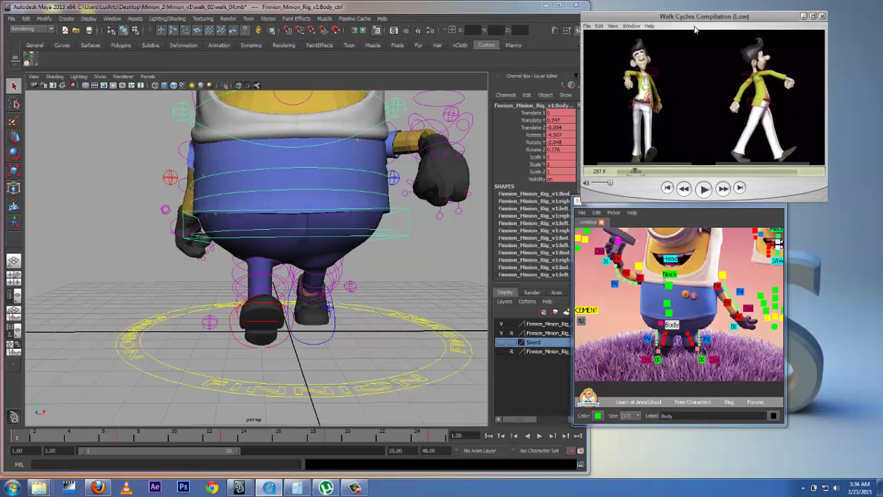
pyautogui.moveTo(699, 18); pyautogui.dragTo(692, 19)
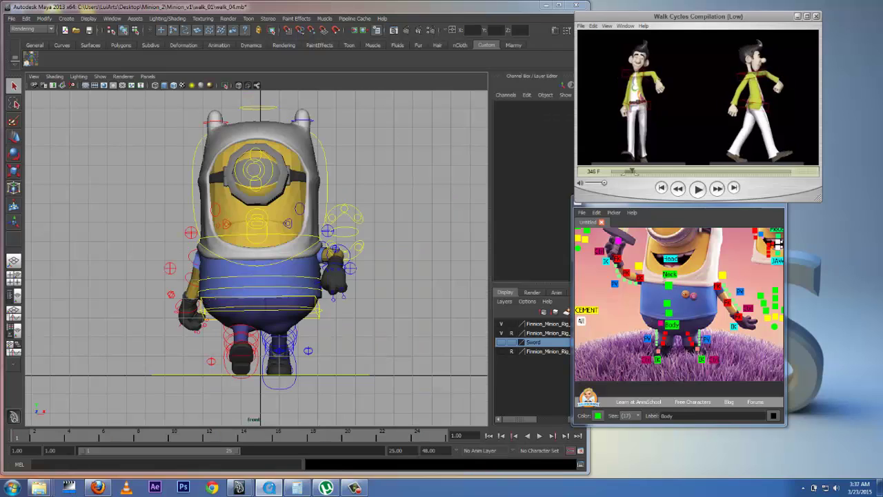
pyautogui.press('Right')
pyautogui.press('Right')
pyautogui.press('Right')
pyautogui.press('Right')
pyautogui.press('Right')
pyautogui.press('Right')
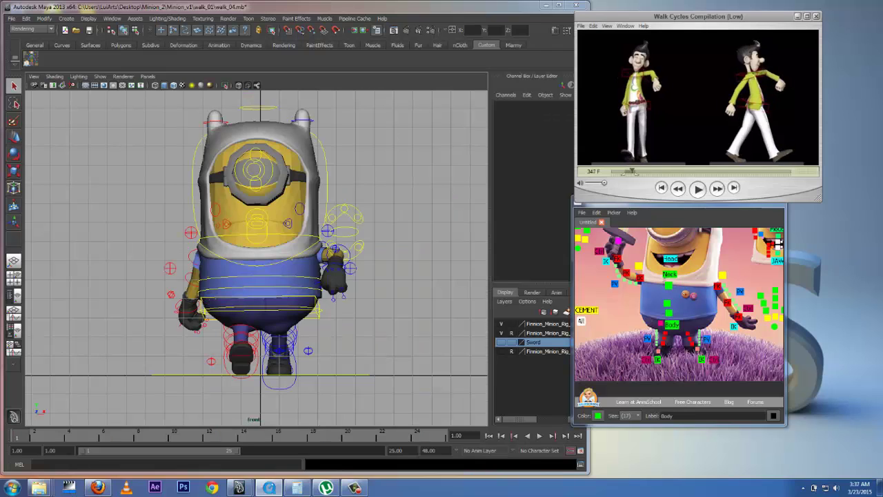
pyautogui.press('Right')
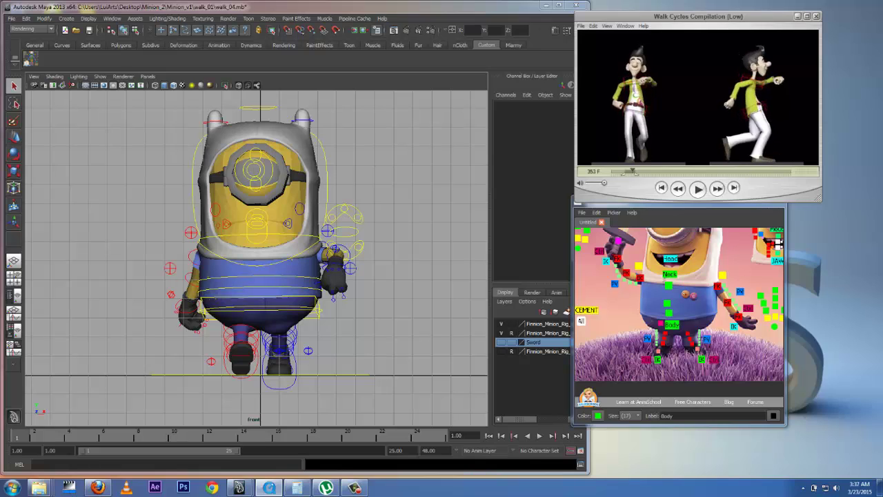
pyautogui.press('Left')
pyautogui.press('Left')
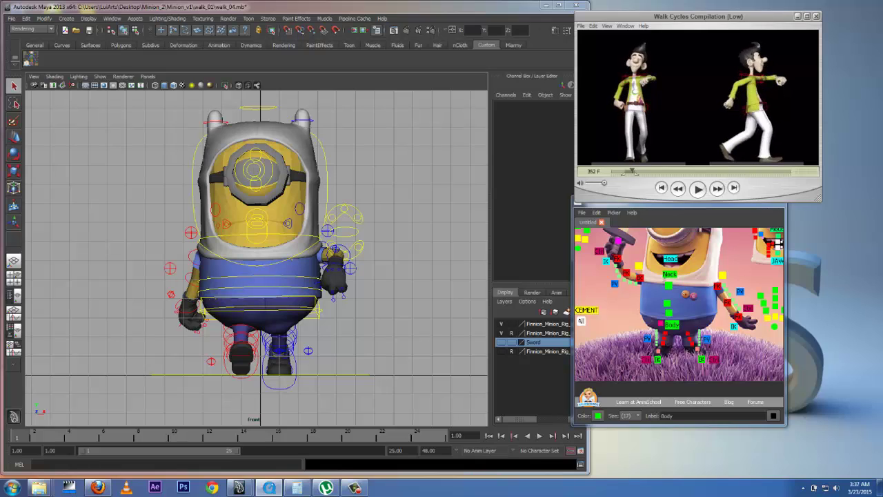
pyautogui.press('Right')
pyautogui.press('Right')
pyautogui.press('Right')
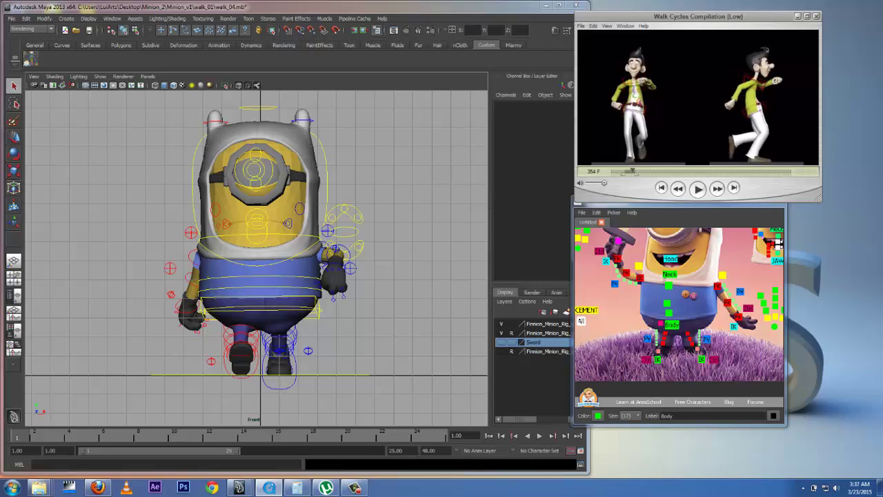
pyautogui.press('Right')
pyautogui.press('Right')
pyautogui.press('Right')
pyautogui.press('Right')
pyautogui.press('Right')
pyautogui.press('Right')
pyautogui.press('Right')
pyautogui.press('Right')
pyautogui.press('Right')
pyautogui.press('Right')
pyautogui.press('Right')
pyautogui.press('Right')
pyautogui.press('Right')
pyautogui.press('Right')
pyautogui.press('Right')
pyautogui.press('Right')
pyautogui.press('Right')
pyautogui.press('Right')
pyautogui.press('Right')
pyautogui.press('Right')
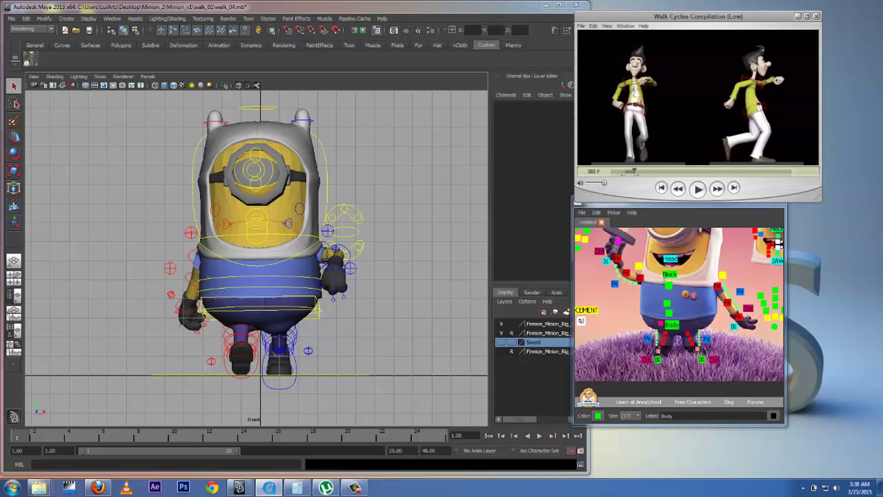
pyautogui.press('space')
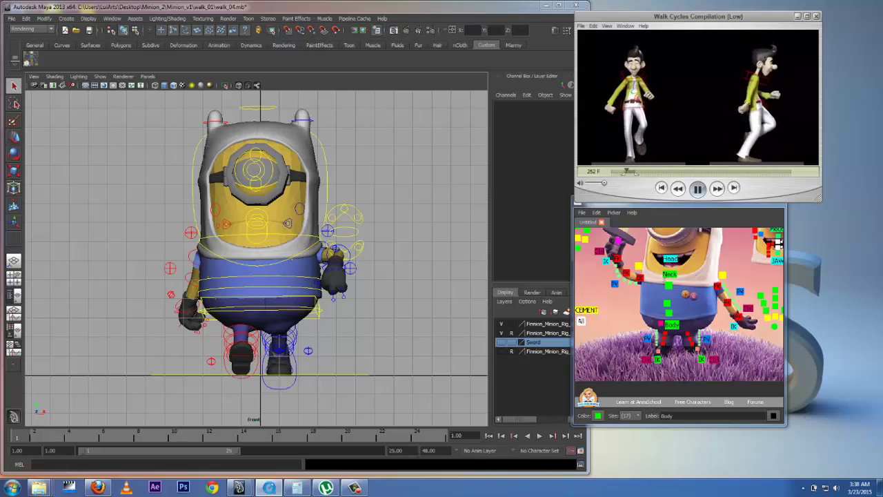
pyautogui.press('space')
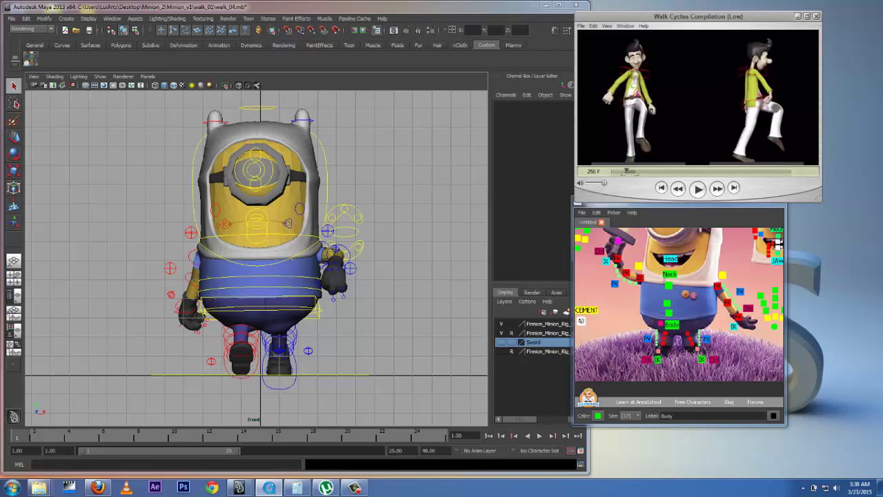
# Select the Body control with the picker and lower it in the front view at frame 7 to about 0.826 in Translate Y.
pyautogui.click(671, 324)
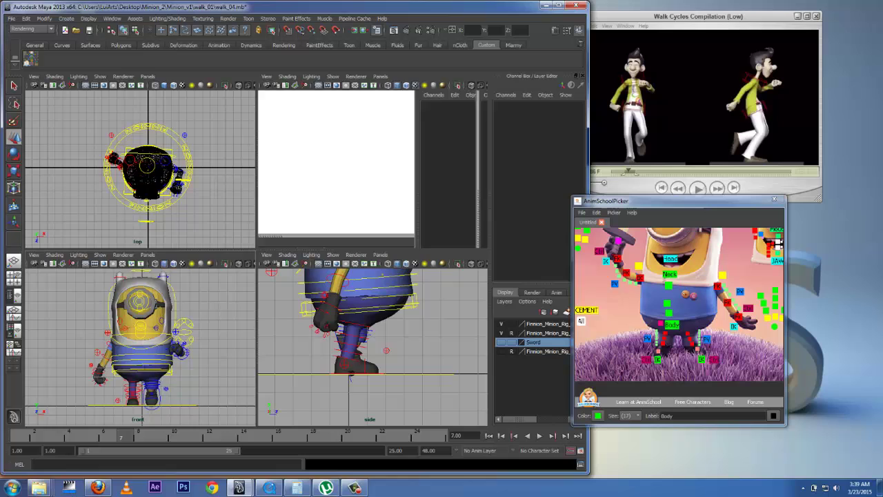
pyautogui.press('space')
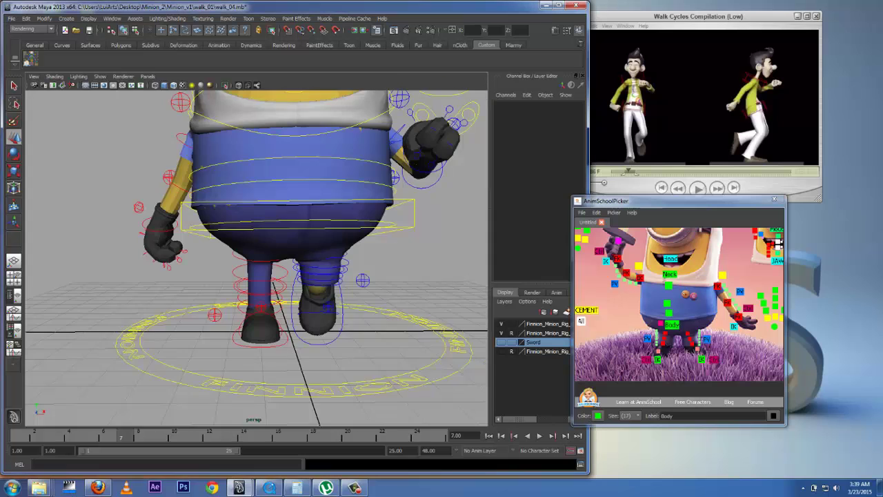
pyautogui.keyDown('alt'); pyautogui.moveTo(255, 255); pyautogui.dragTo(318, 245); pyautogui.keyUp('alt')
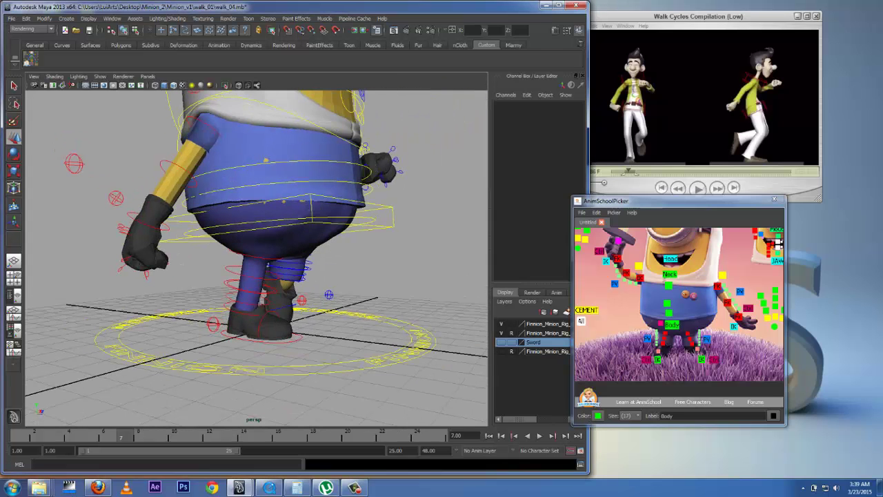
pyautogui.press('space')
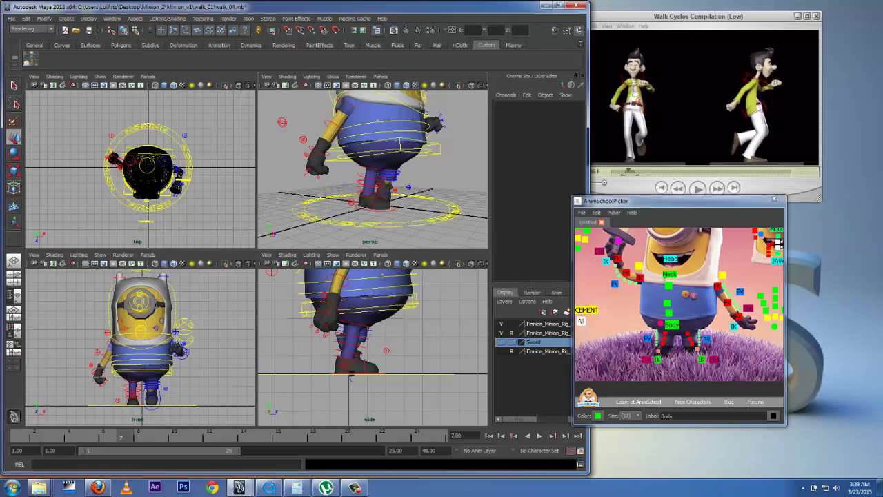
pyautogui.click(14, 313)
pyautogui.press('space')
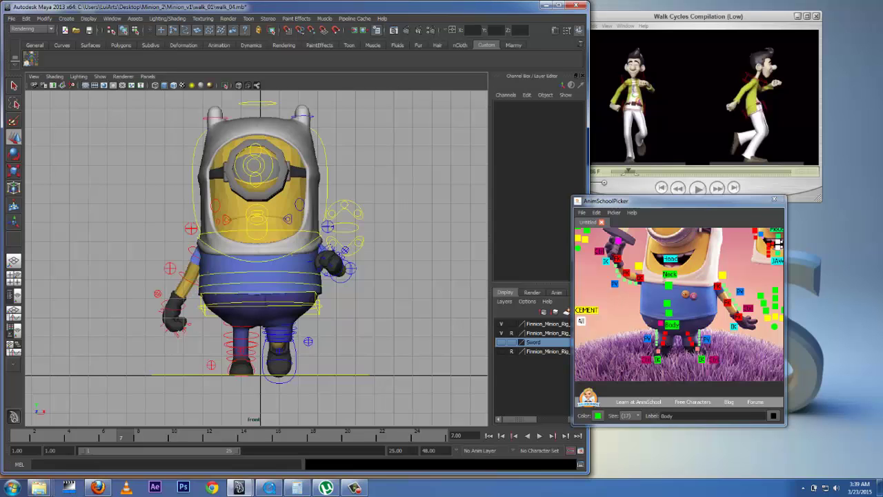
pyautogui.click(671, 324)
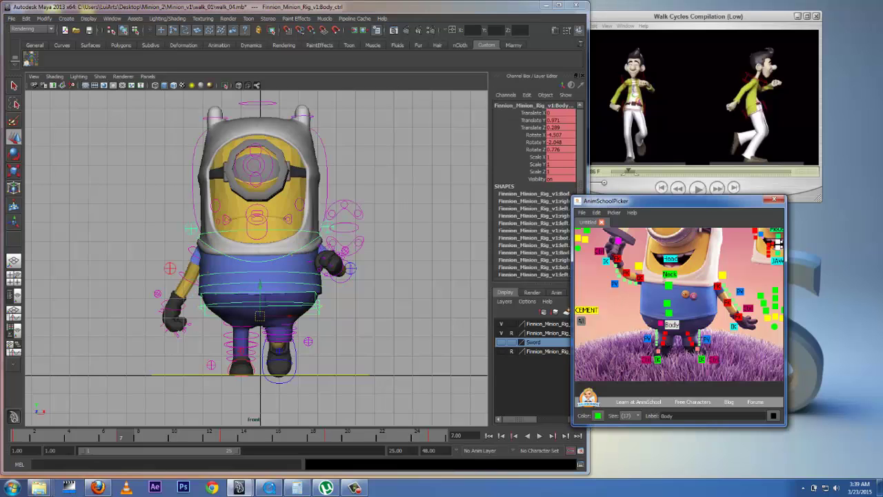
pyautogui.moveTo(260, 285); pyautogui.dragTo(261, 288)
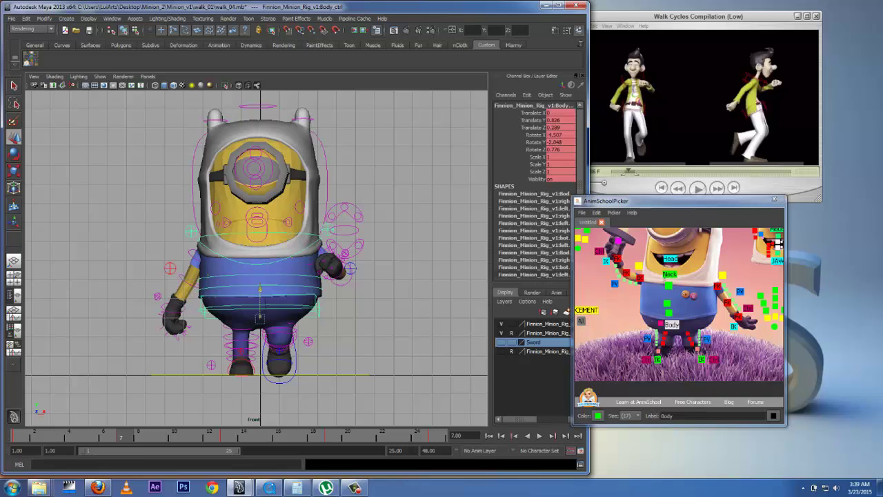
# Key the lowered Body control at frame 7, tilt it sideways to about -7.477 in Rotate Z and key it again.
pyautogui.press('s')
pyautogui.press('e')
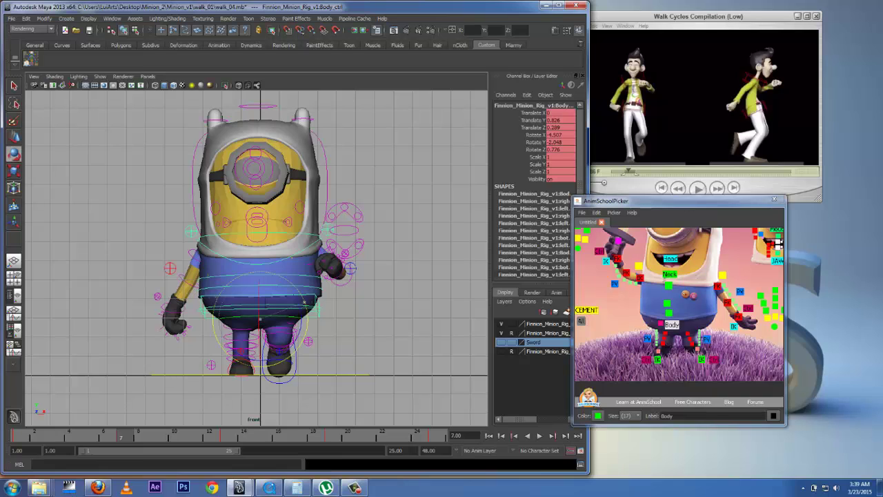
pyautogui.moveTo(259, 305); pyautogui.dragTo(305, 306, button='middle')
pyautogui.press('s')
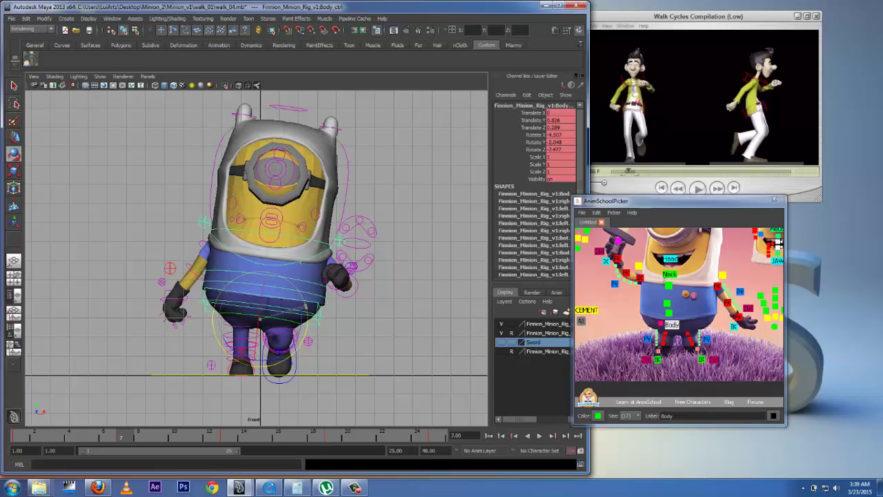
pyautogui.press('s')
# Shift the Body control to about -0.121 in Translate X, key it at frame 7 and check the walk in playback.
pyautogui.press('w')
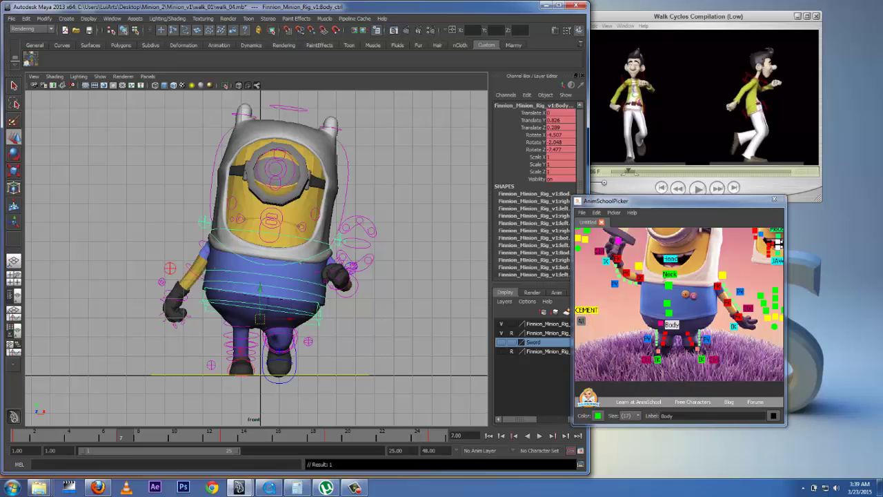
pyautogui.moveTo(290, 318); pyautogui.dragTo(262, 319)
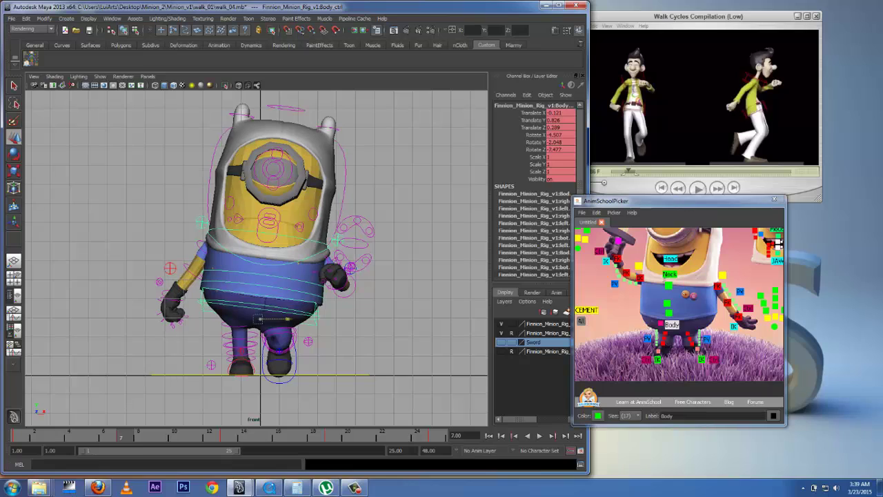
pyautogui.press('s')
pyautogui.hotkey('alt', 'v')
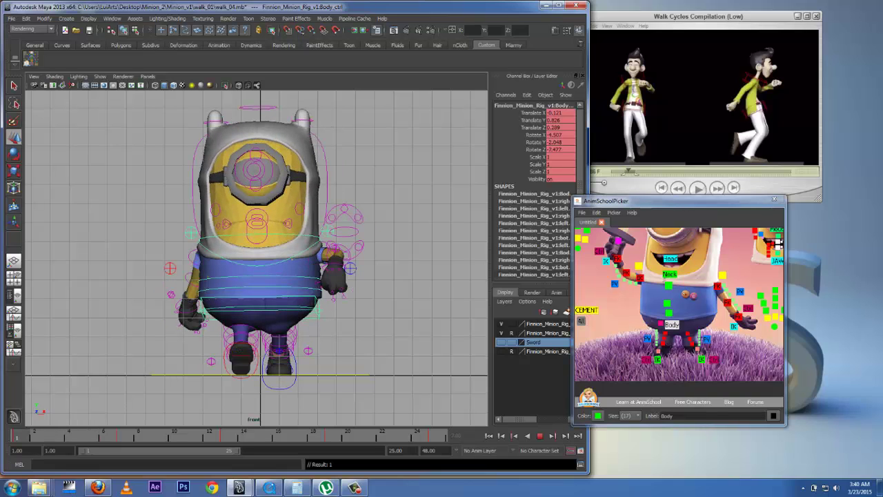
pyautogui.hotkey('alt', 'v')
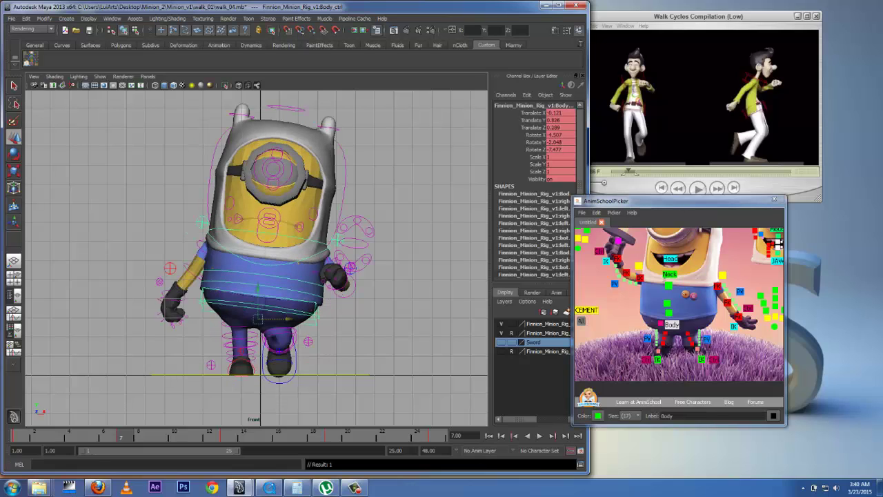
pyautogui.hotkey('alt', 'v')
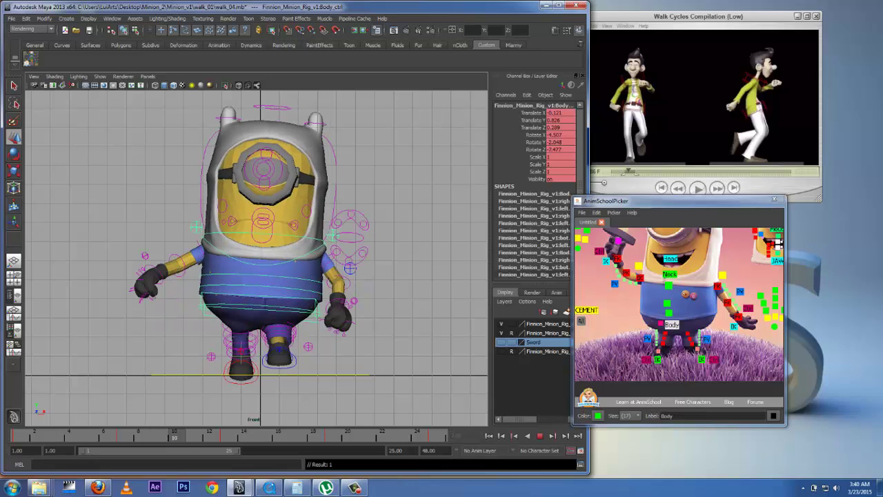